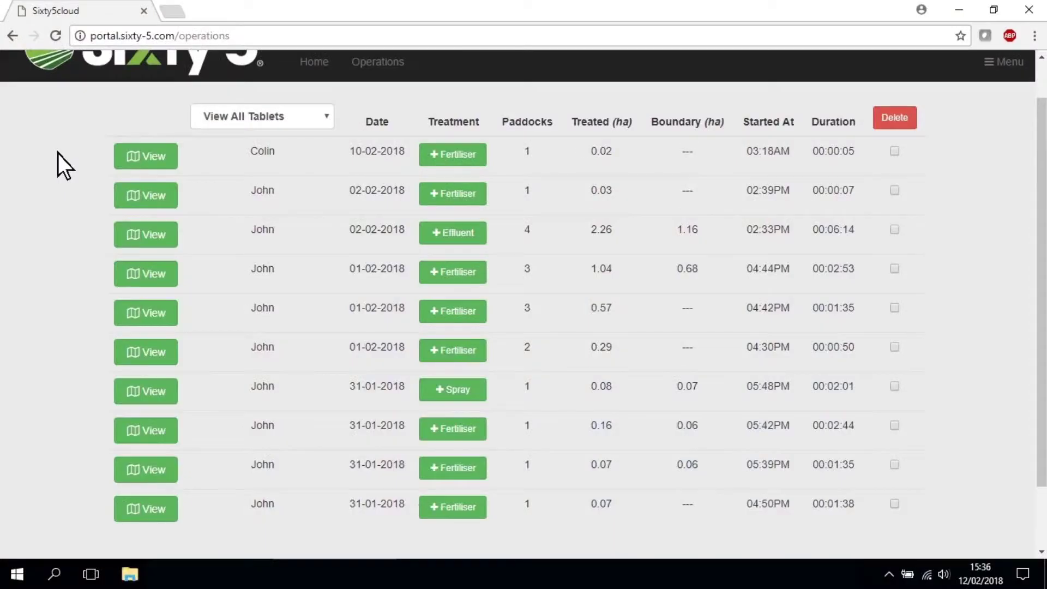
Show the 02-02-2018 effluent job's map, open its effluent treatment and begin editing the product name
{"action": "left_click", "coordinate": [146, 233]}
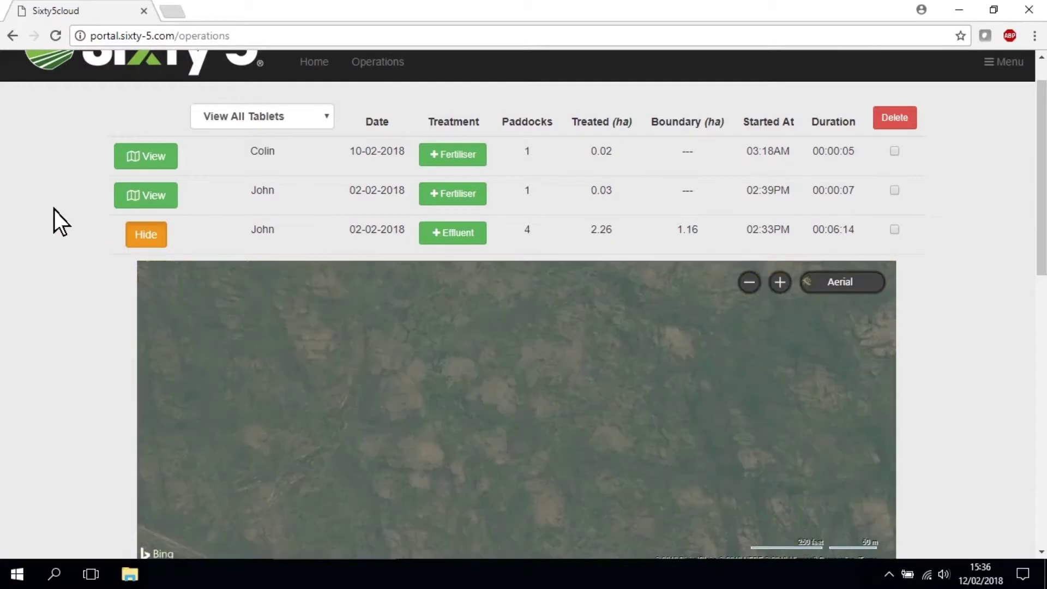
{"action": "scroll", "coordinate": [54, 211], "scroll_direction": "down", "scroll_amount": 2}
{"action": "scroll", "coordinate": [55, 211], "scroll_direction": "down", "scroll_amount": 1}
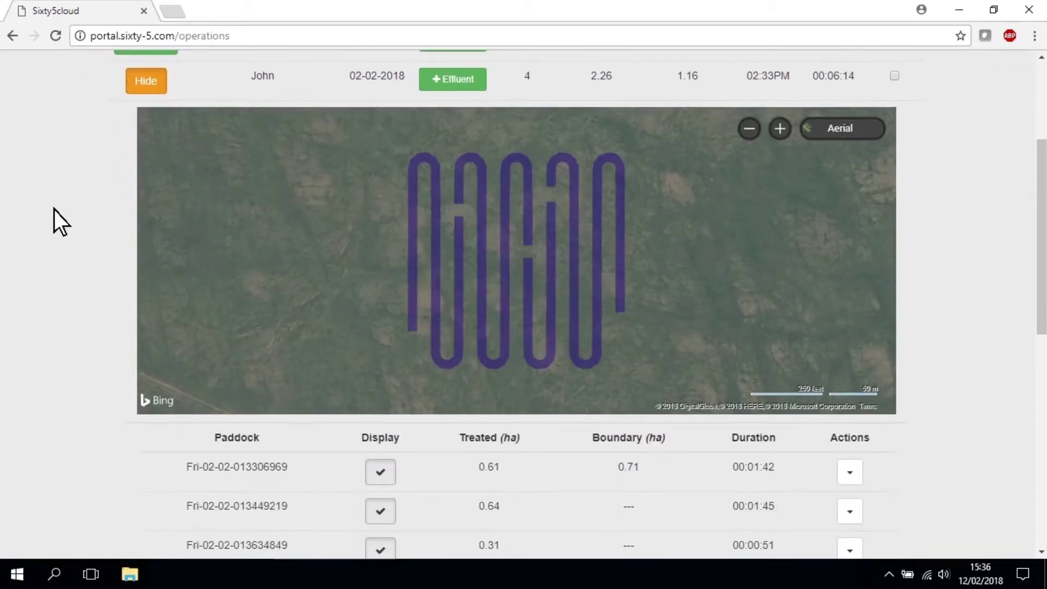
{"action": "left_click", "coordinate": [441, 82]}
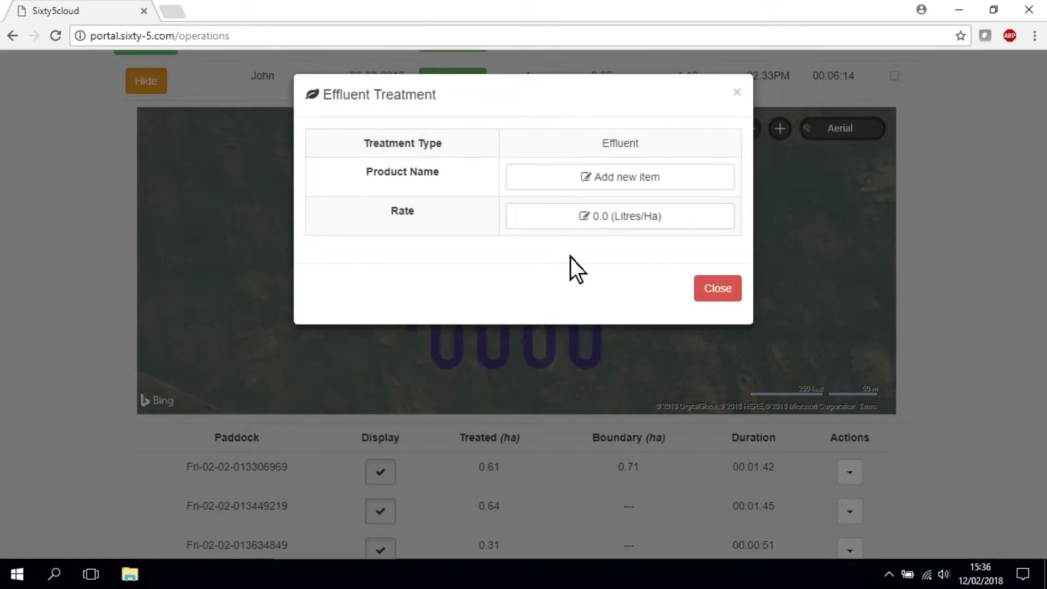
{"action": "left_click", "coordinate": [621, 186]}
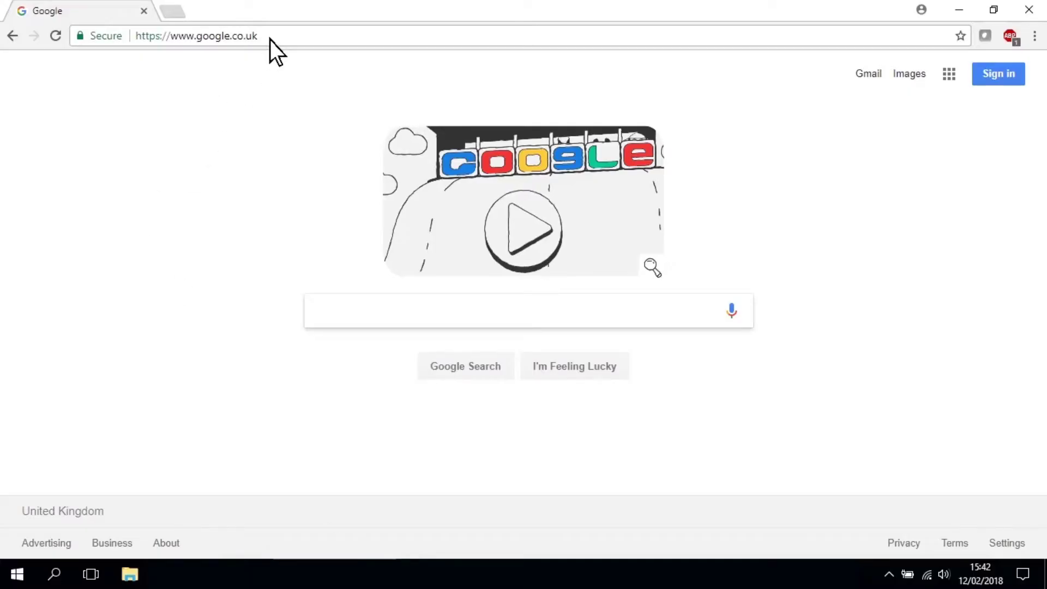
Load portal.sixty-5.com from the address bar suggestion
{"action": "left_click", "coordinate": [270, 40]}
{"action": "type", "text": "portal.sixty-5.com"}
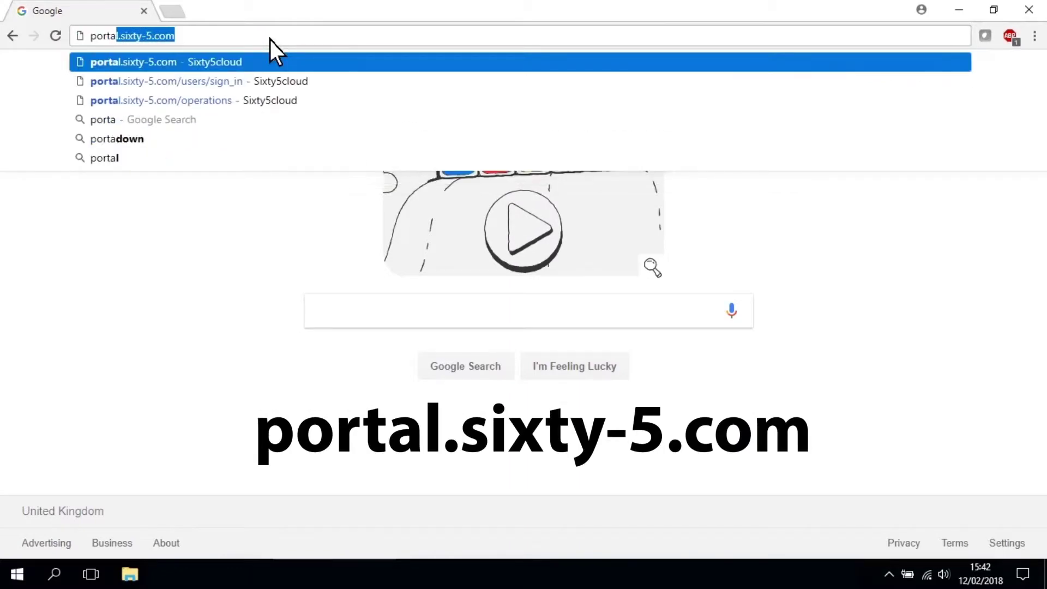
{"action": "left_click", "coordinate": [174, 65]}
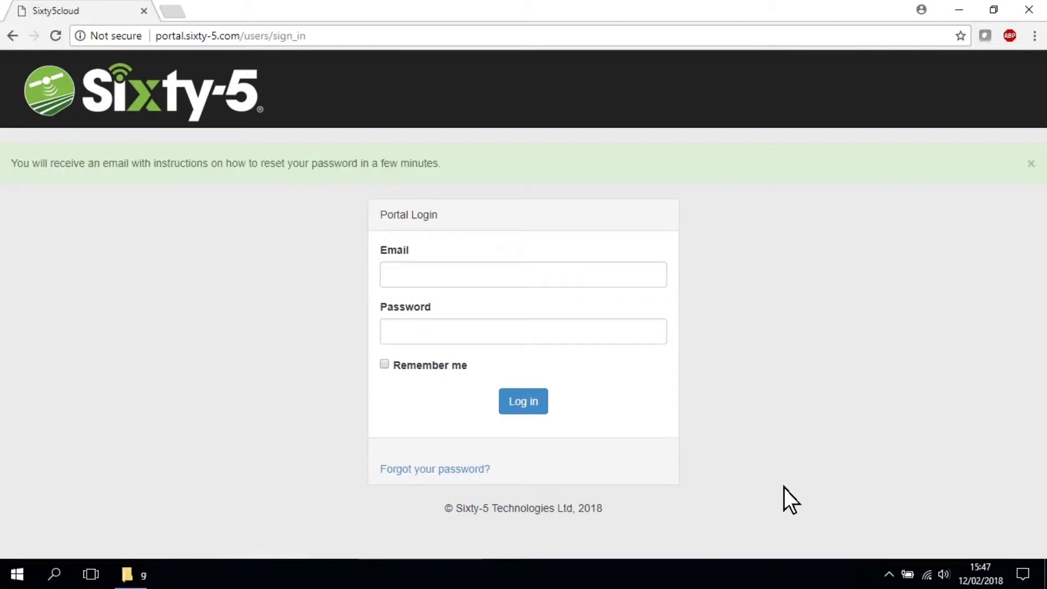
Log in with the autofilled account email and the account password
{"action": "left_click", "coordinate": [598, 277]}
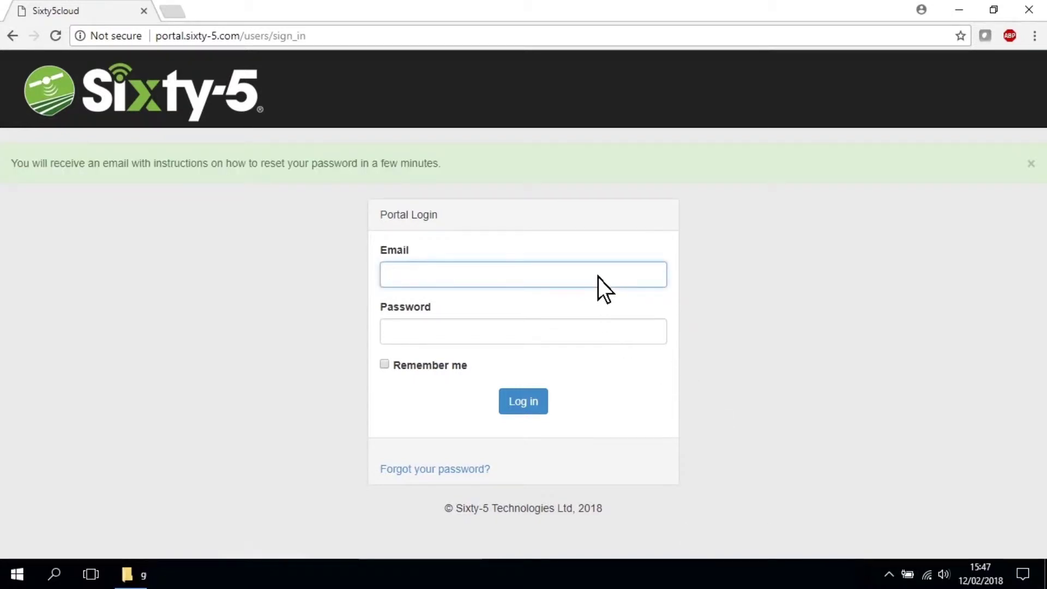
{"action": "type", "text": "six"}
{"action": "key", "text": "Down"}
{"action": "key", "text": "Return"}
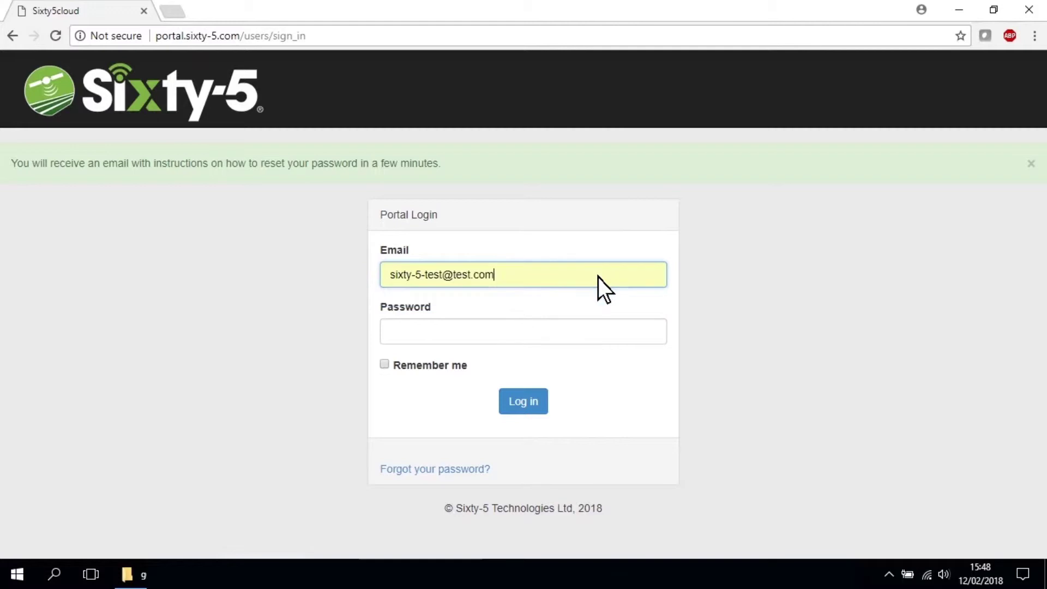
{"action": "key", "text": "Tab"}
{"action": "type", "text": "testpassword"}
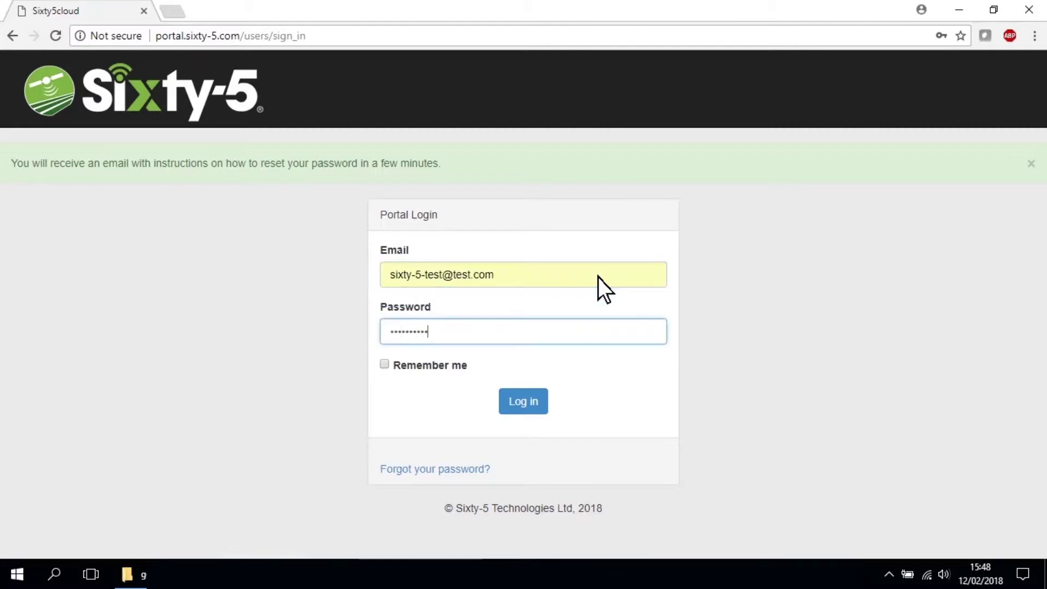
{"action": "left_click", "coordinate": [527, 403]}
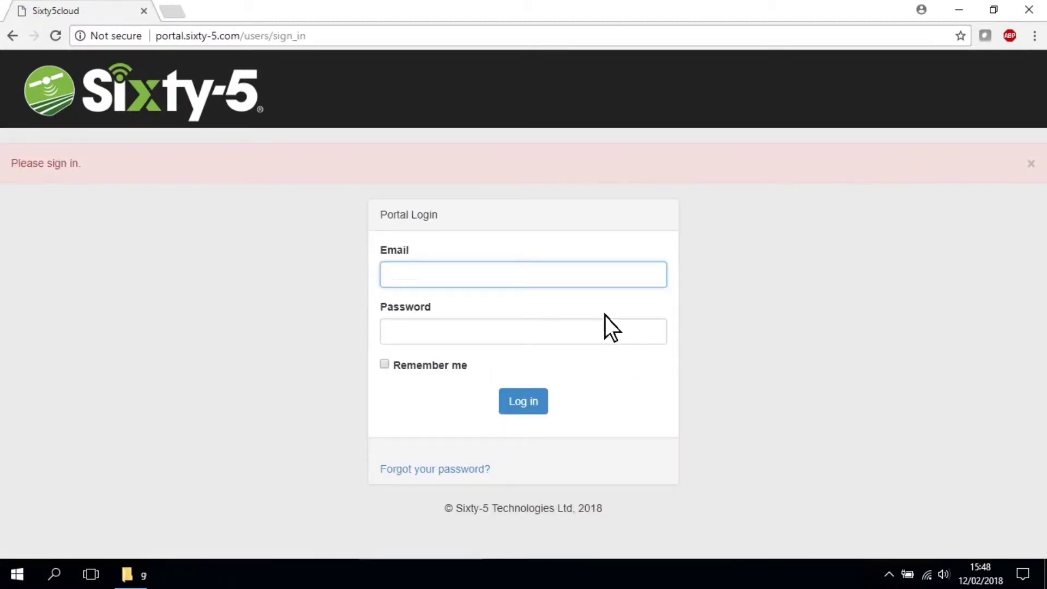
Send password reset instructions to the autofilled account email from the Forgot your password page
{"action": "left_click", "coordinate": [457, 474]}
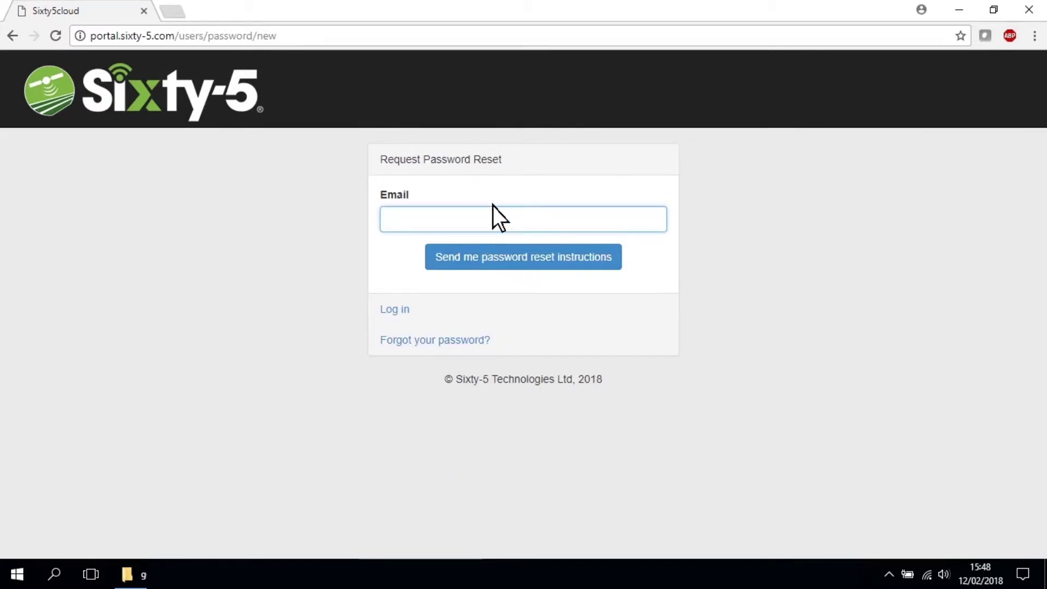
{"action": "type", "text": "si"}
{"action": "key", "text": "Down"}
{"action": "key", "text": "Return"}
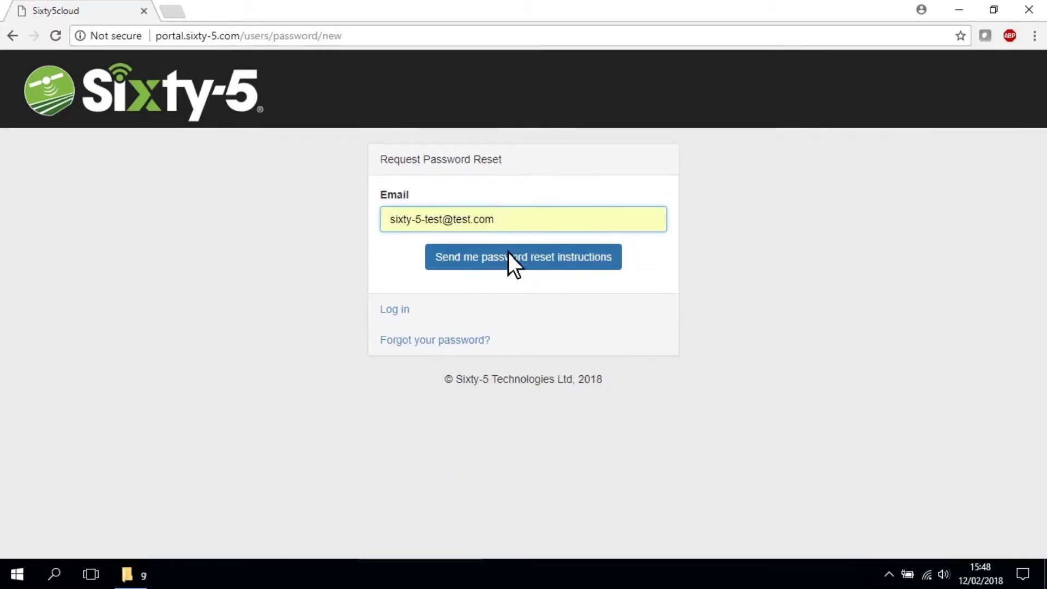
{"action": "left_click", "coordinate": [508, 260]}
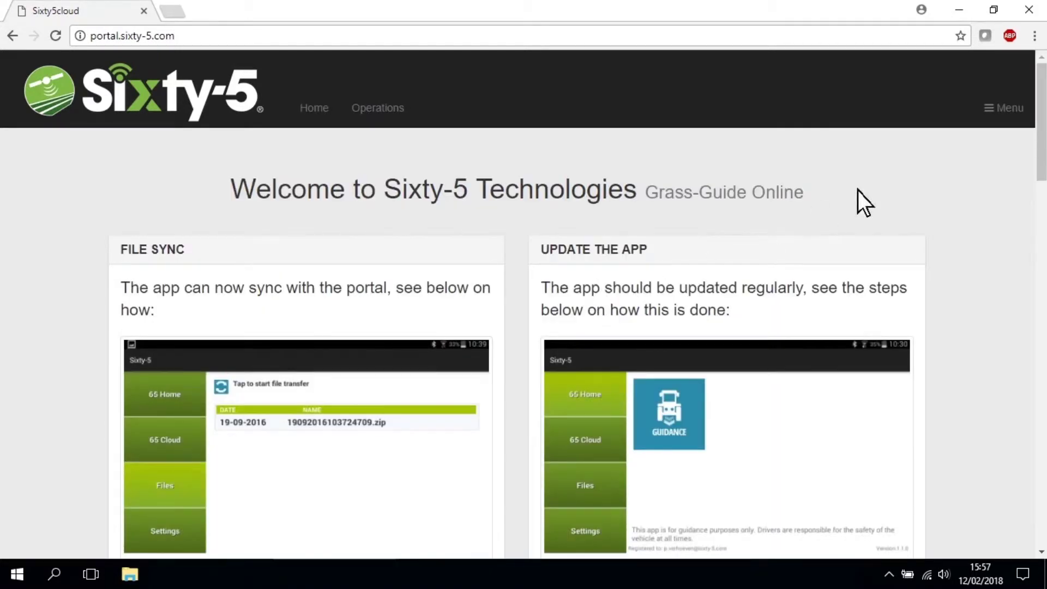
Rename the tablet to 'my tablet' on the Preferences page
{"action": "left_click", "coordinate": [991, 114]}
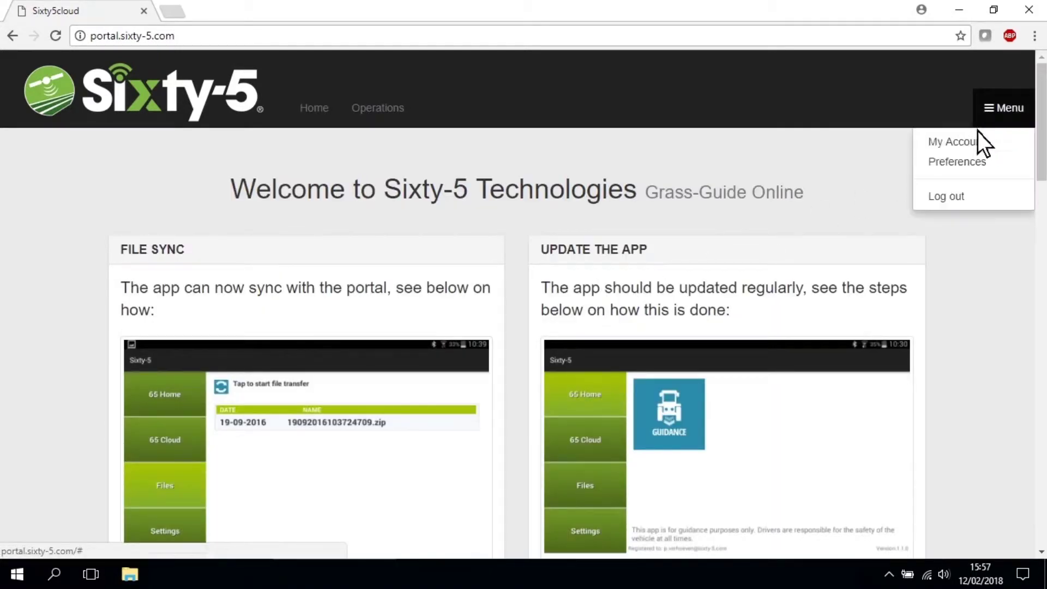
{"action": "left_click", "coordinate": [965, 159]}
{"action": "left_click", "coordinate": [206, 462]}
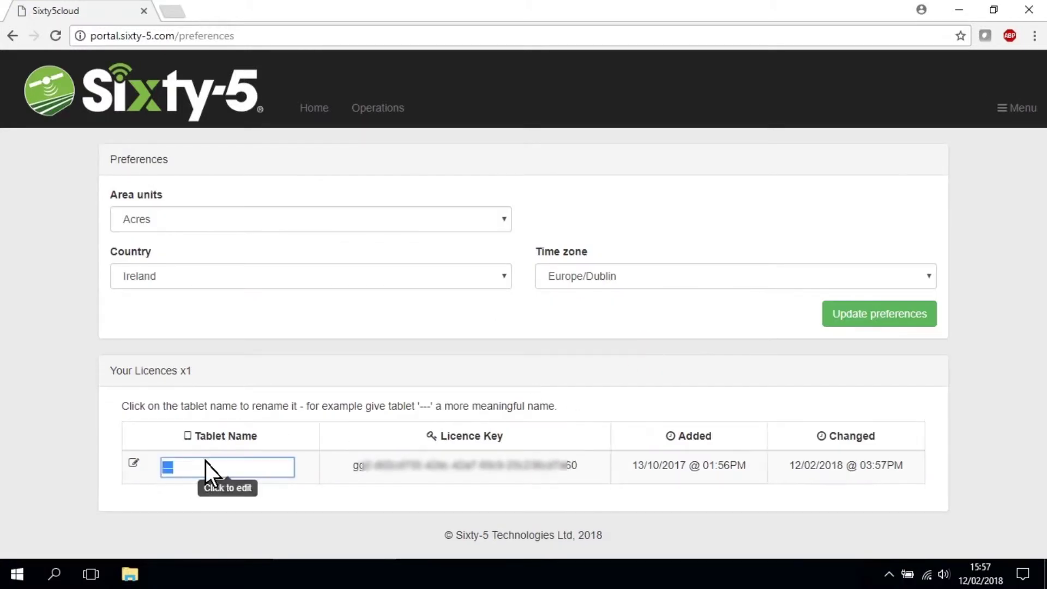
{"action": "type", "text": "my tablet"}
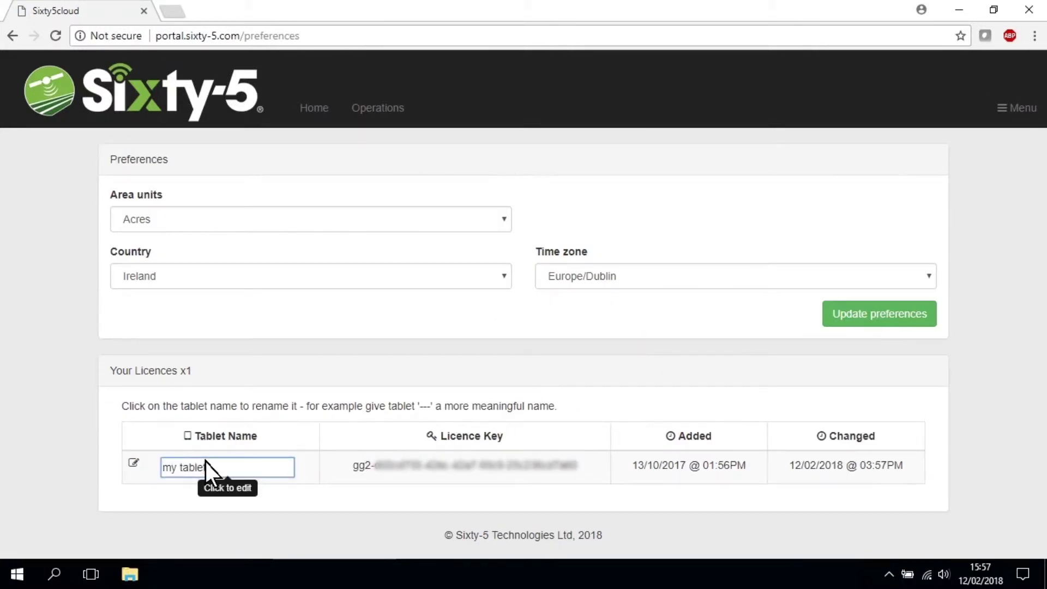
{"action": "left_click", "coordinate": [355, 218]}
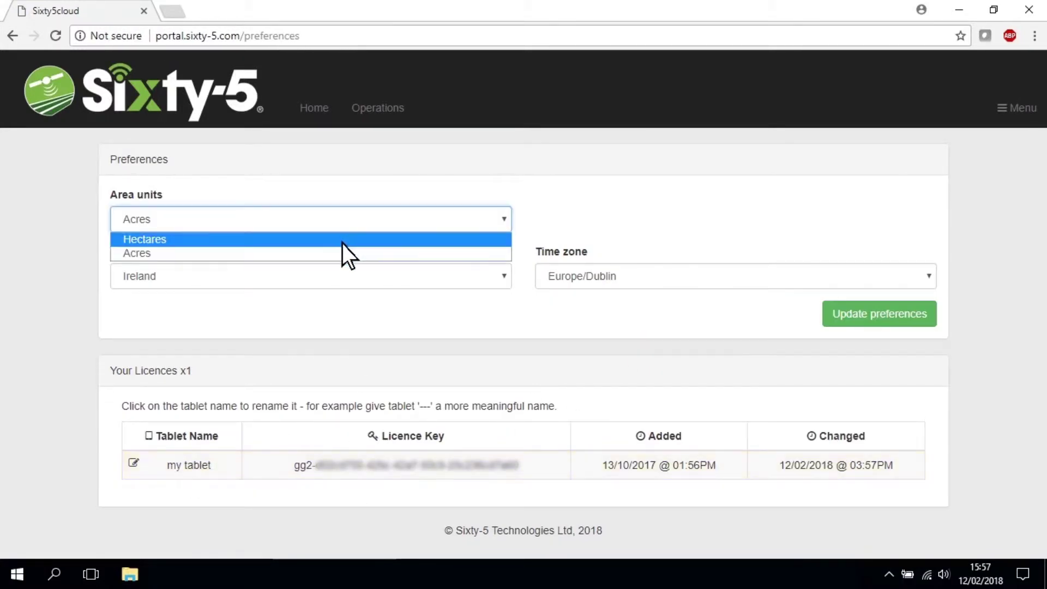
Set area units to Hectares, country to New Zealand, time zone to Pacific/Auckland, and save
{"action": "left_click", "coordinate": [342, 243]}
{"action": "left_click", "coordinate": [326, 276]}
{"action": "type", "text": "new z"}
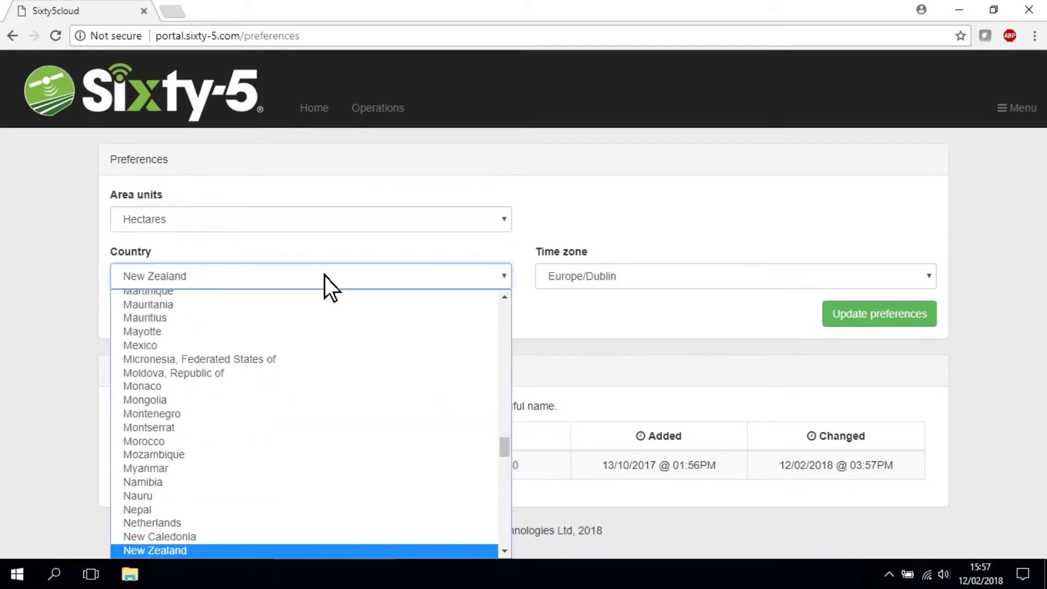
{"action": "key", "text": "Return"}
{"action": "left_click", "coordinate": [680, 285]}
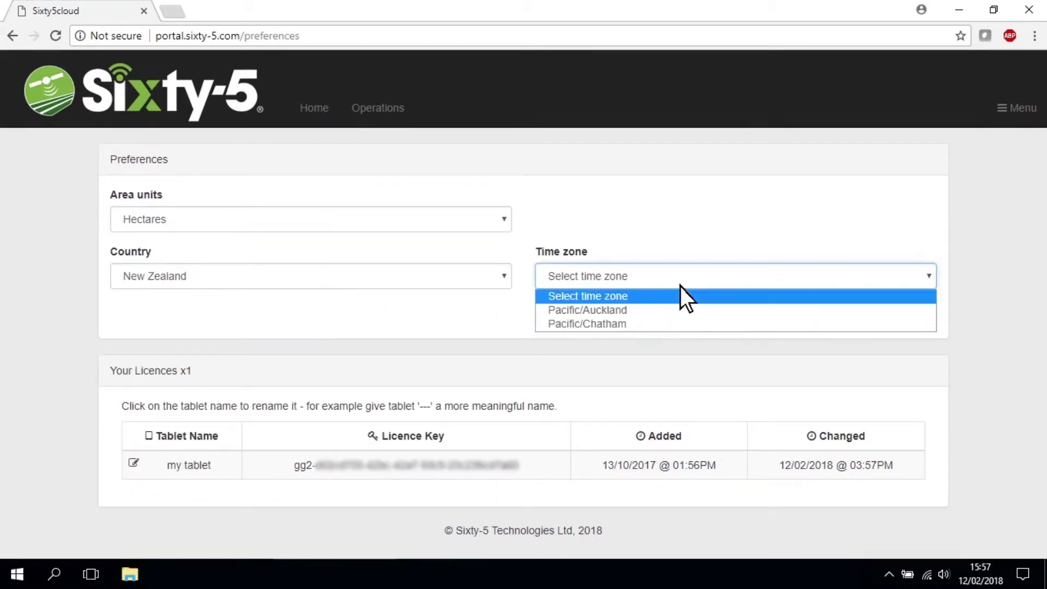
{"action": "left_click", "coordinate": [665, 311]}
{"action": "left_click", "coordinate": [851, 317]}
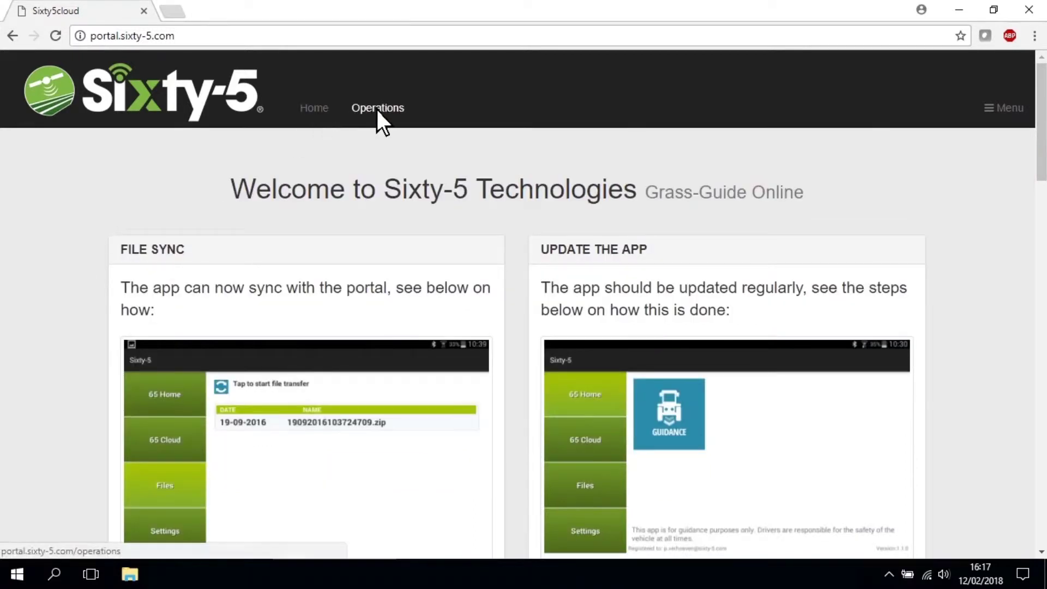
Open the operations list and filter it to a single tablet
{"action": "left_click", "coordinate": [376, 109]}
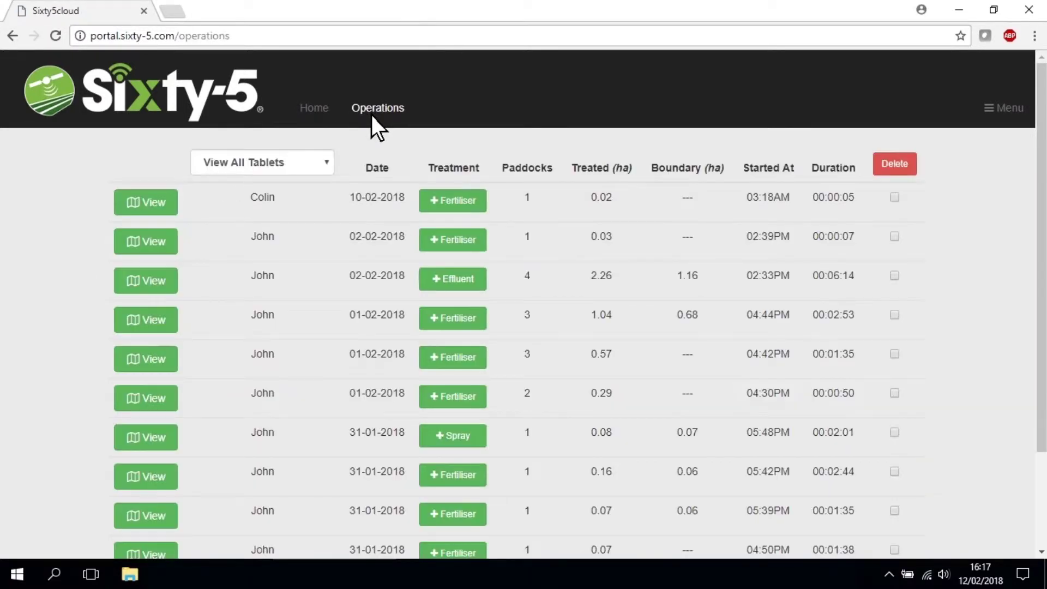
{"action": "scroll", "coordinate": [201, 178], "scroll_direction": "down", "scroll_amount": 2}
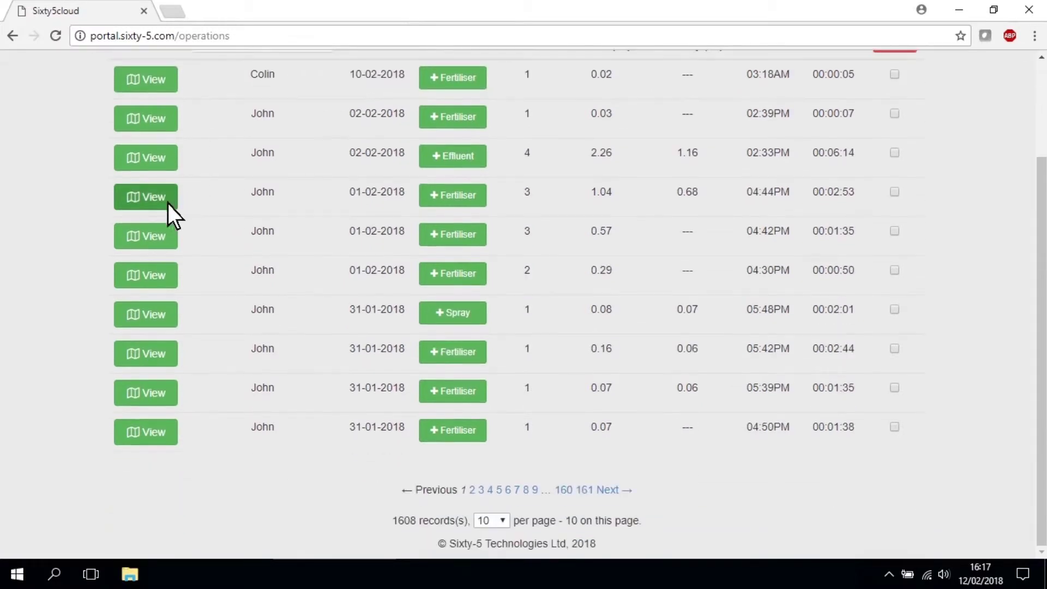
{"action": "scroll", "coordinate": [145, 220], "scroll_direction": "up", "scroll_amount": 2}
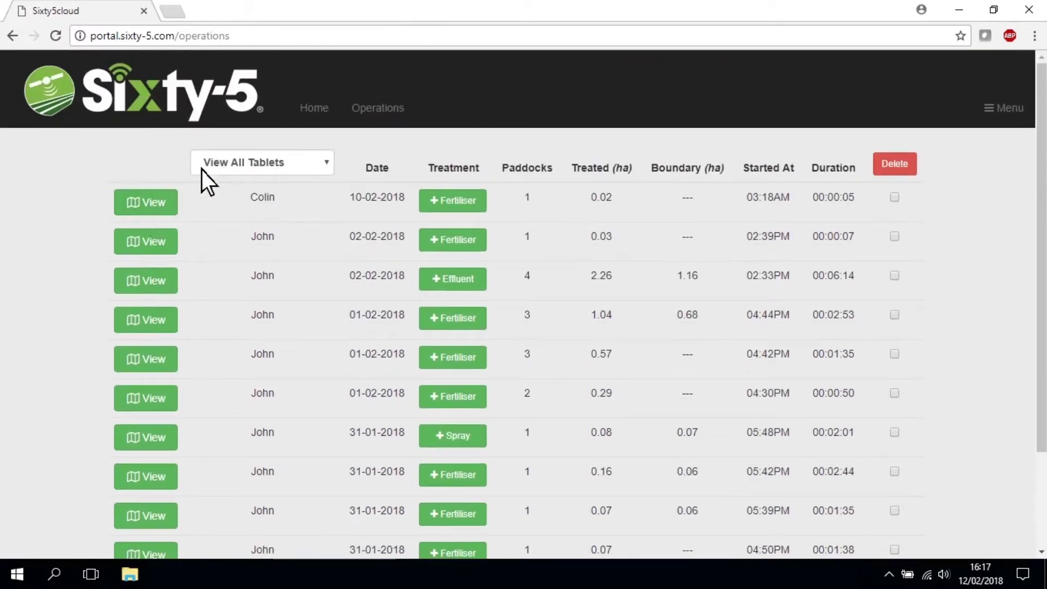
{"action": "left_click", "coordinate": [239, 160]}
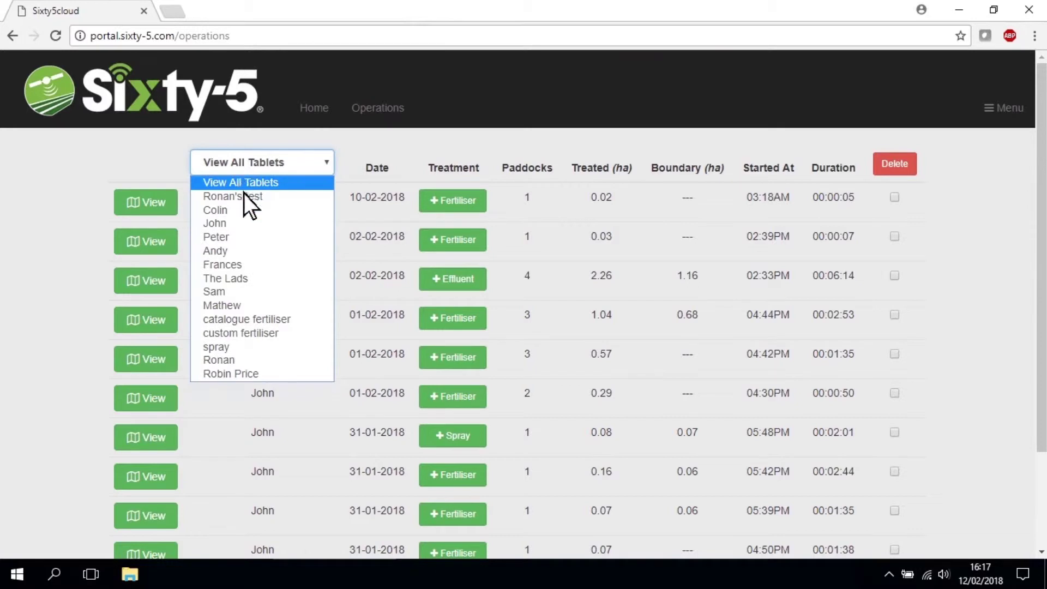
{"action": "left_click", "coordinate": [247, 361]}
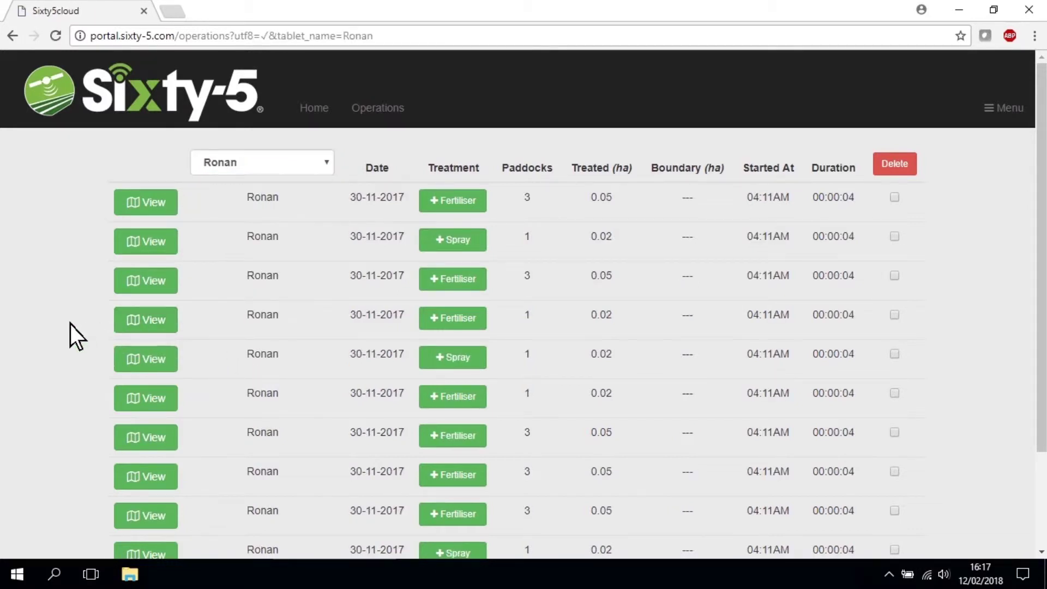
Show the 02-02-2018 effluent job's map and hide the first paddock's track
{"action": "scroll", "coordinate": [70, 325], "scroll_direction": "down", "scroll_amount": 2}
{"action": "scroll", "coordinate": [927, 219], "scroll_direction": "up", "scroll_amount": 2}
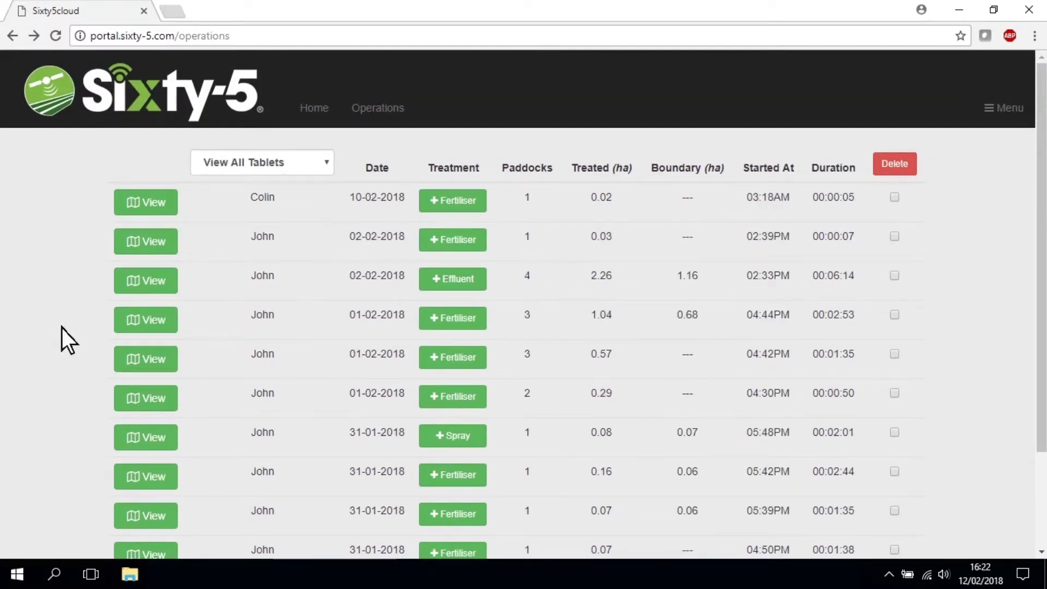
{"action": "left_click", "coordinate": [153, 288]}
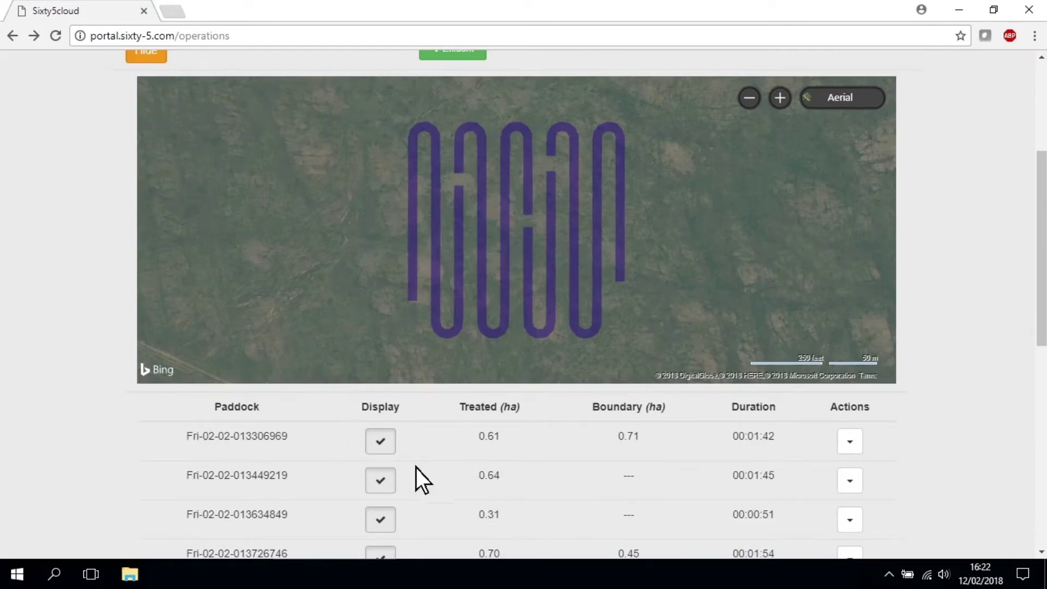
{"action": "left_click", "coordinate": [392, 446]}
Restore the paddock tracks and rename the second paddock to 'My Paddock'
{"action": "left_click", "coordinate": [386, 447]}
{"action": "left_click", "coordinate": [386, 481]}
{"action": "left_click", "coordinate": [385, 481]}
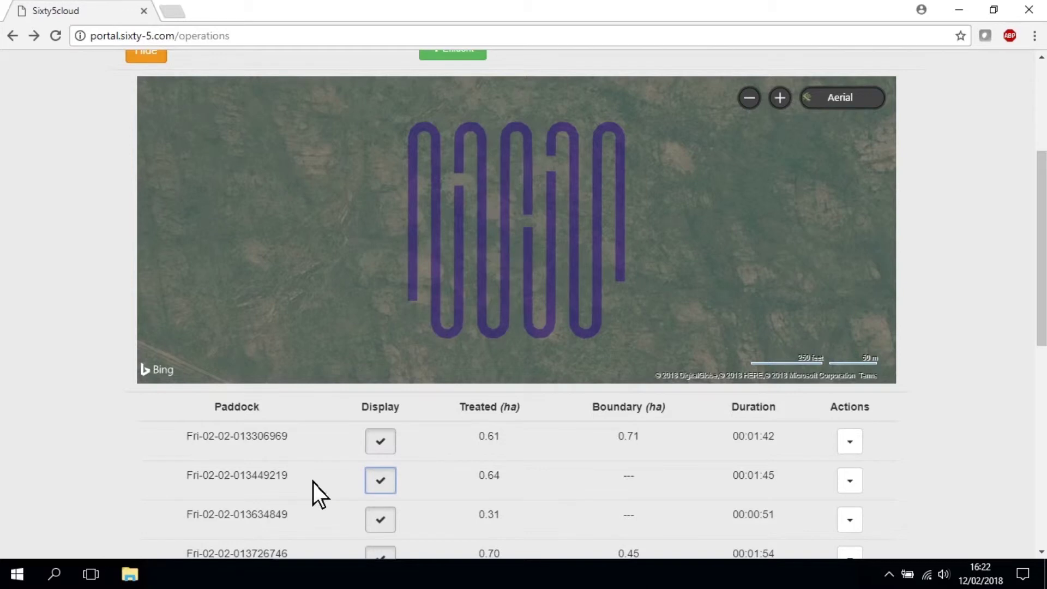
{"action": "left_click", "coordinate": [268, 479]}
{"action": "type", "text": "My P"}
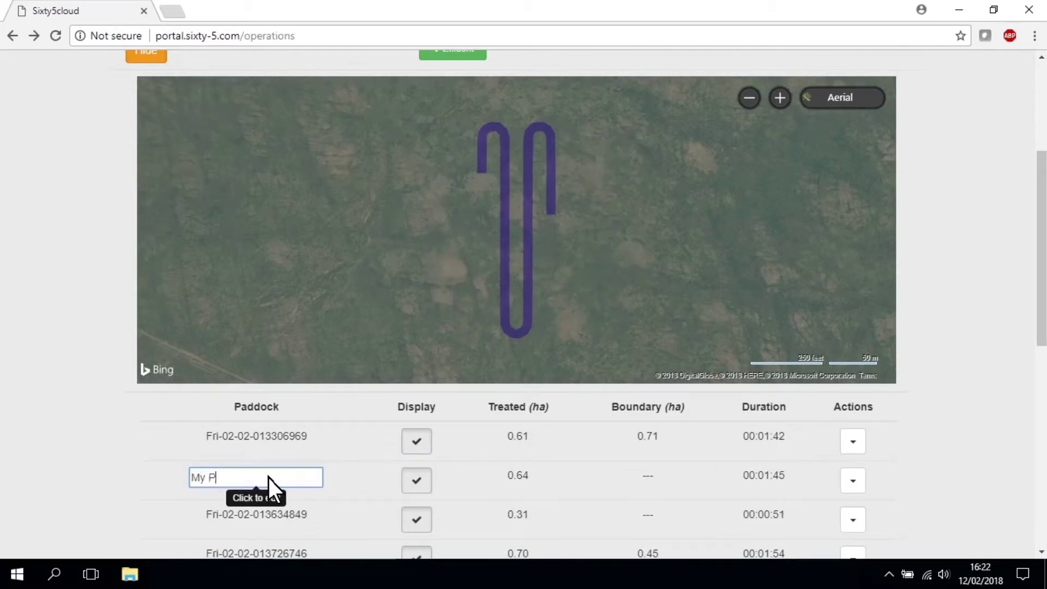
{"action": "type", "text": "addock"}
{"action": "key", "text": "Return"}
Extend the operation notes to 'My Operation, that I completed' and save
{"action": "scroll", "coordinate": [121, 485], "scroll_direction": "down", "scroll_amount": 3}
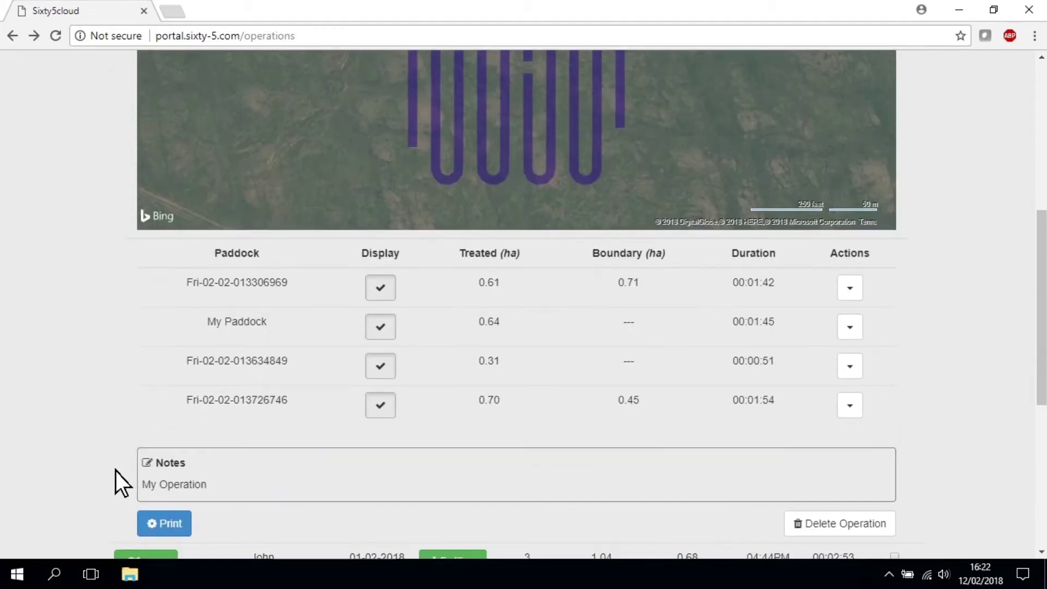
{"action": "left_click", "coordinate": [209, 494]}
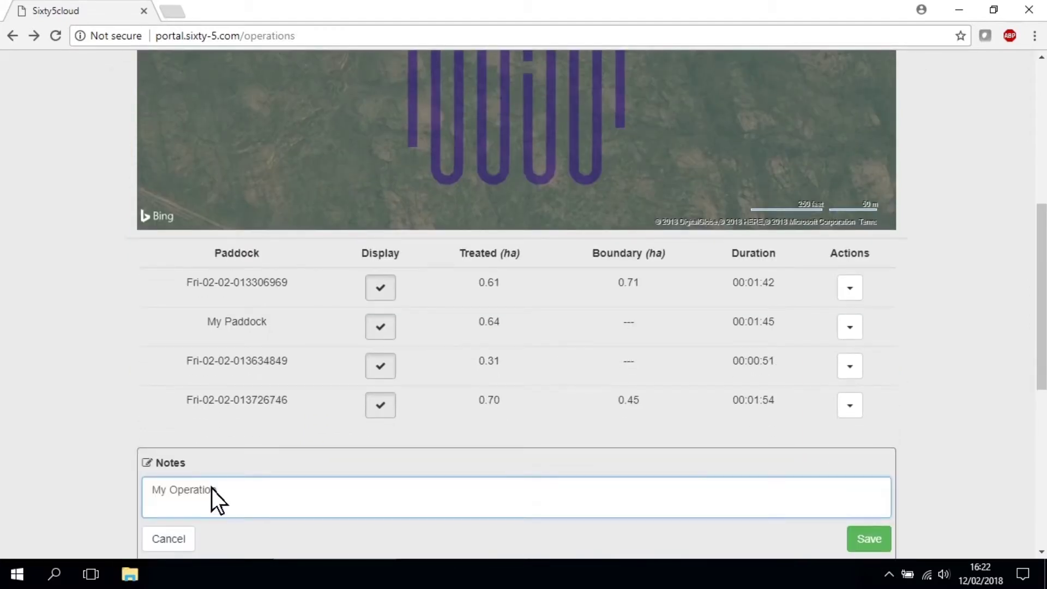
{"action": "type", "text": "that I completed"}
{"action": "left_click", "coordinate": [869, 540]}
{"action": "scroll", "coordinate": [946, 458], "scroll_direction": "down", "scroll_amount": 2}
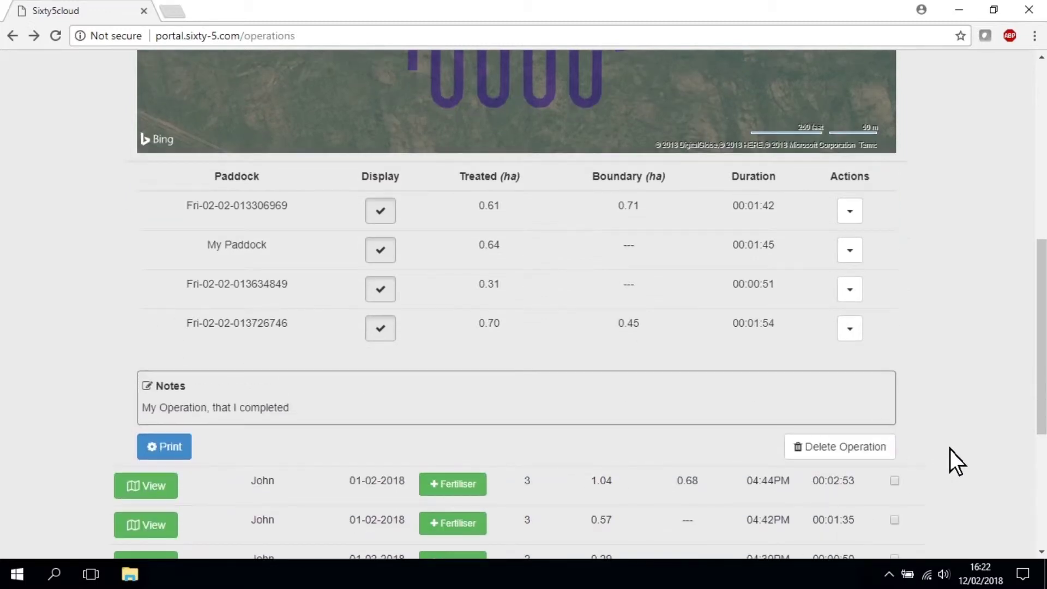
{"action": "left_click", "coordinate": [851, 287]}
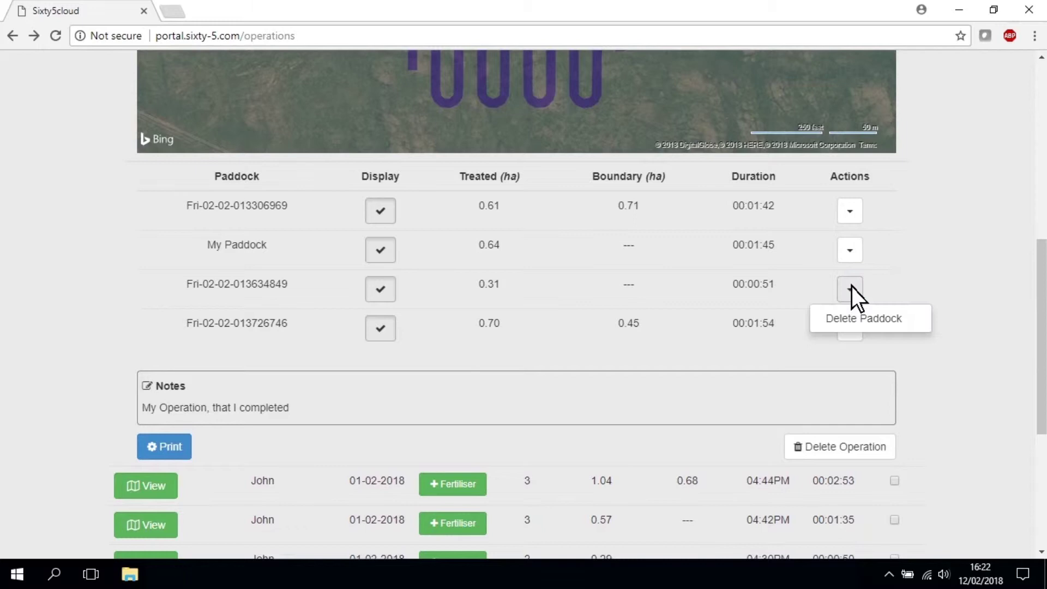
{"action": "left_click", "coordinate": [855, 319]}
{"action": "left_click", "coordinate": [591, 119]}
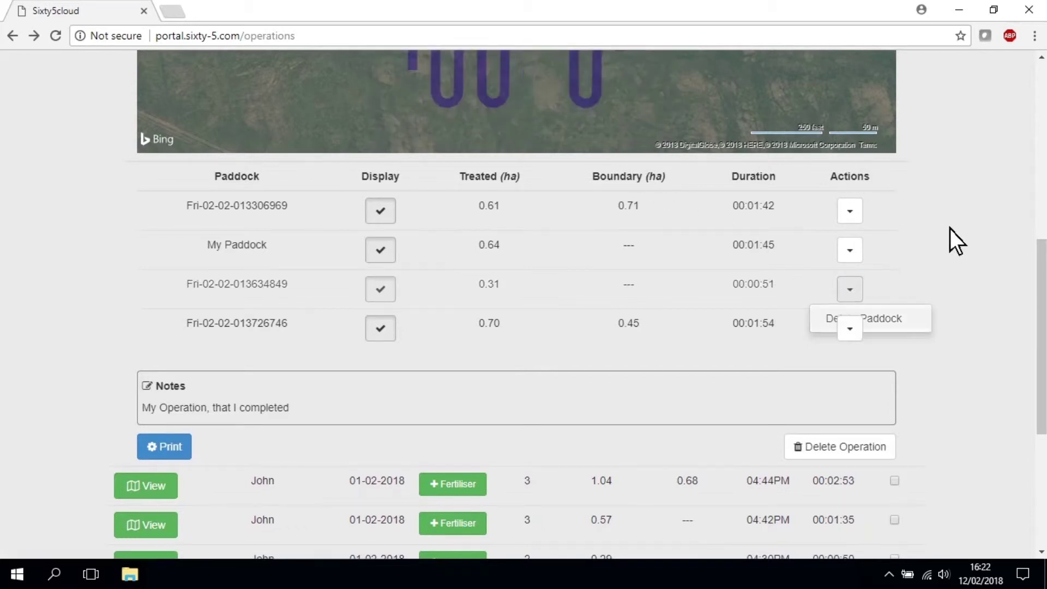
Open the Effluent Job's printable page and send it to print
{"action": "left_click", "coordinate": [164, 405]}
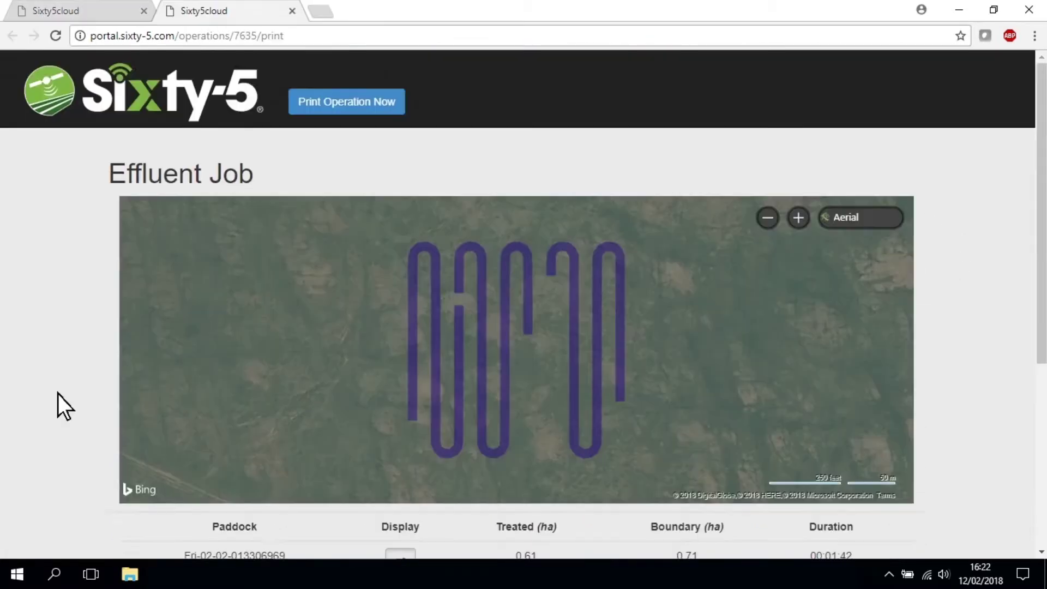
{"action": "scroll", "coordinate": [58, 398], "scroll_direction": "down", "scroll_amount": 5}
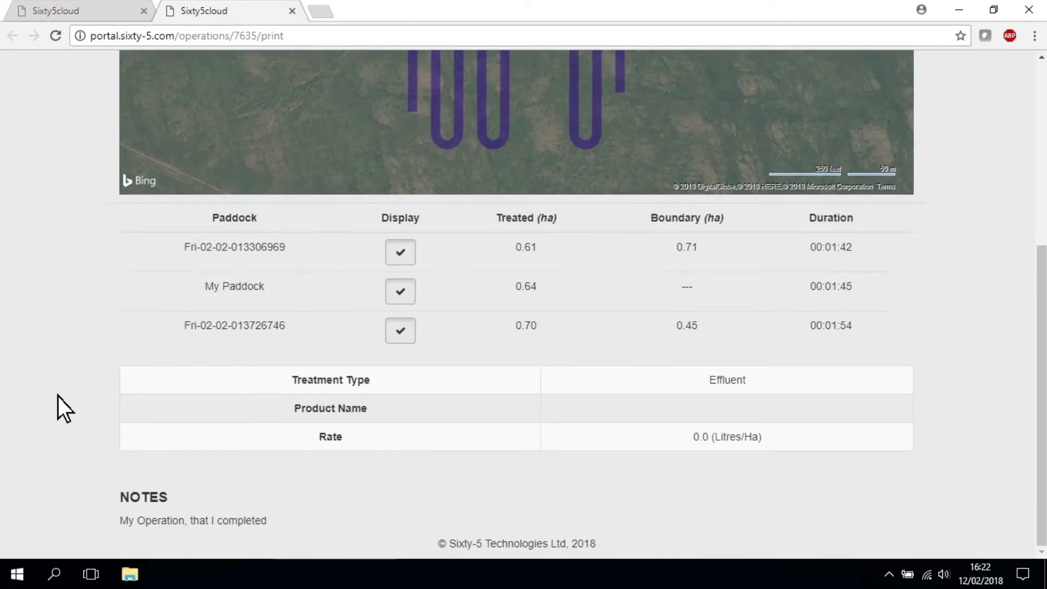
{"action": "scroll", "coordinate": [58, 397], "scroll_direction": "up", "scroll_amount": 5}
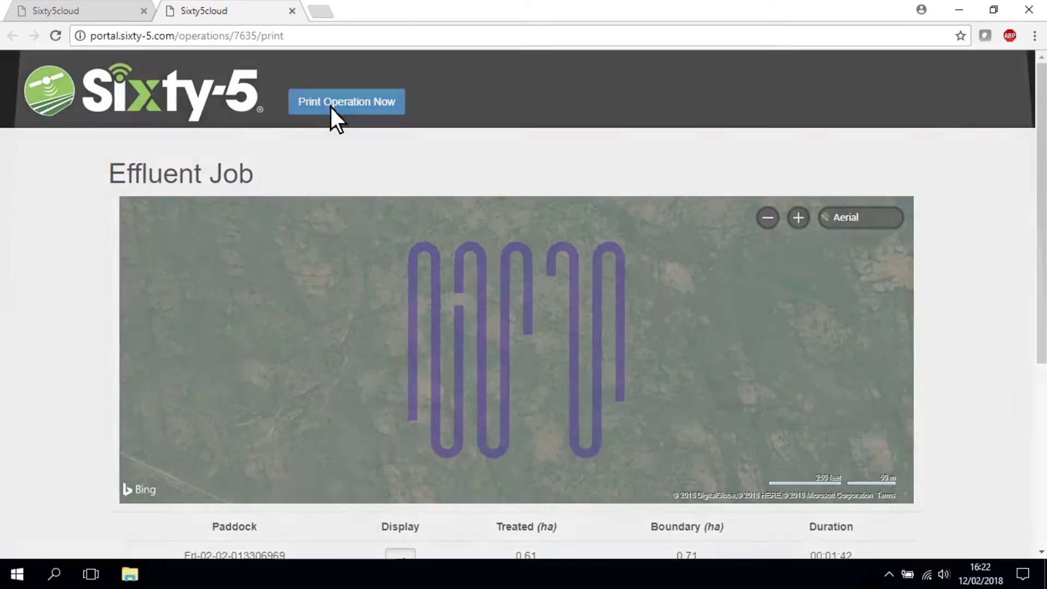
{"action": "left_click", "coordinate": [331, 107]}
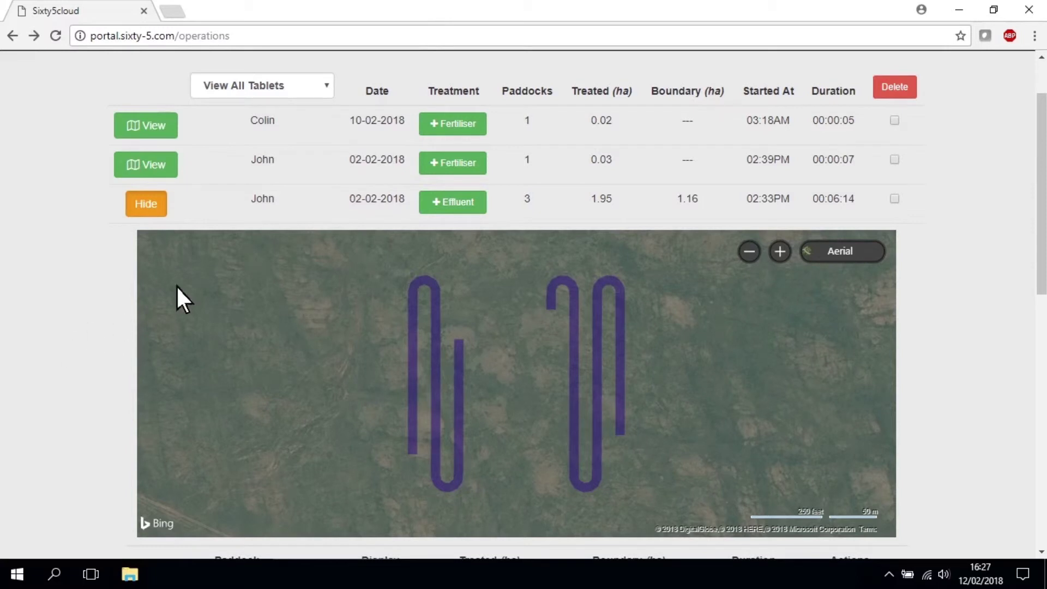
Hide the Effluent Job's map, then open the 02-02-2018 Fertiliser job's treatment details
{"action": "left_click", "coordinate": [147, 206]}
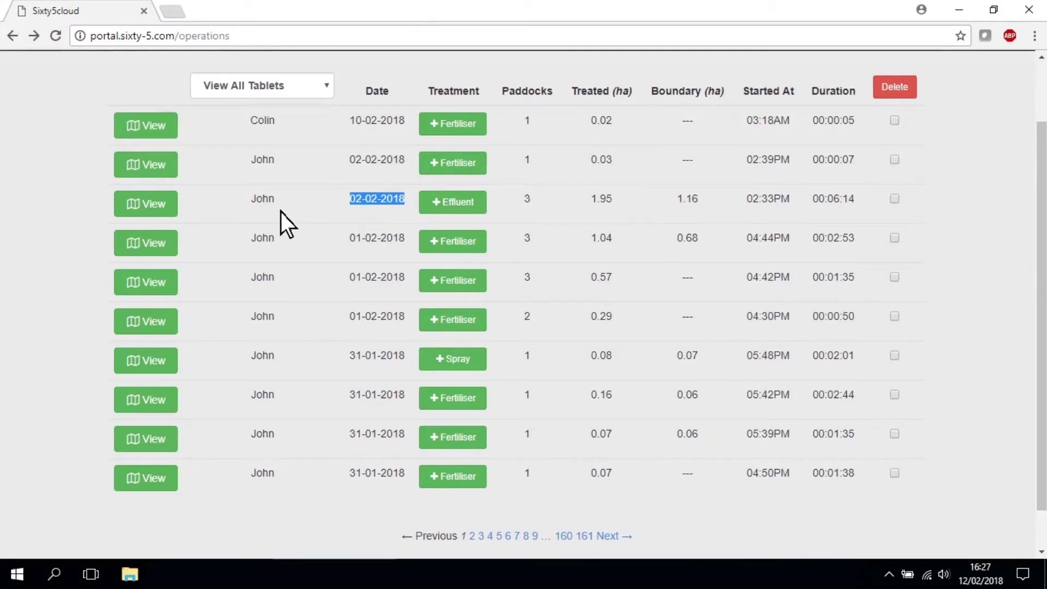
{"action": "left_click", "coordinate": [280, 211]}
{"action": "key", "text": "Tab"}
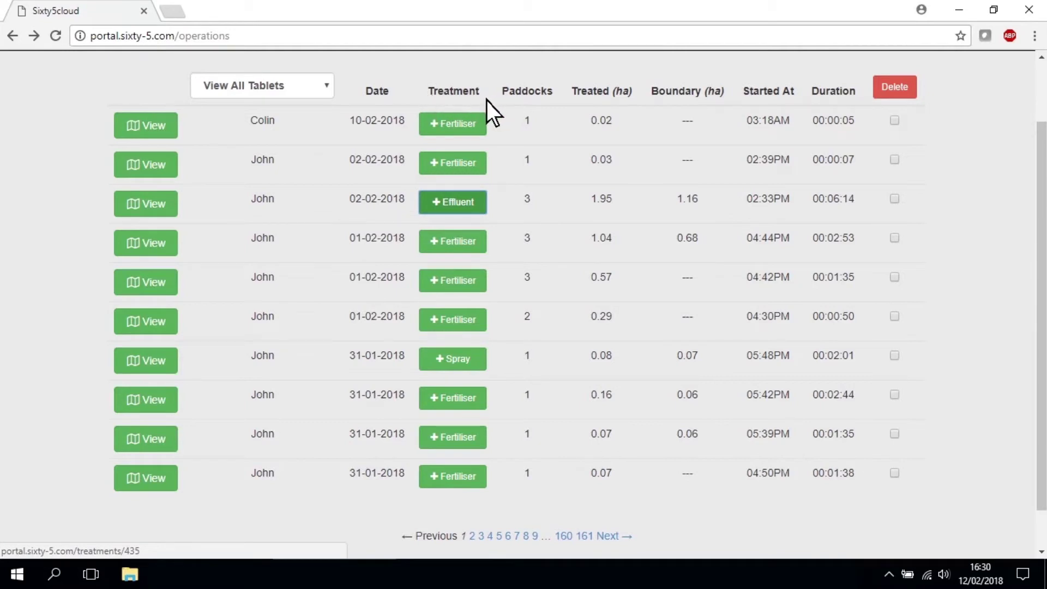
{"action": "left_click", "coordinate": [466, 173]}
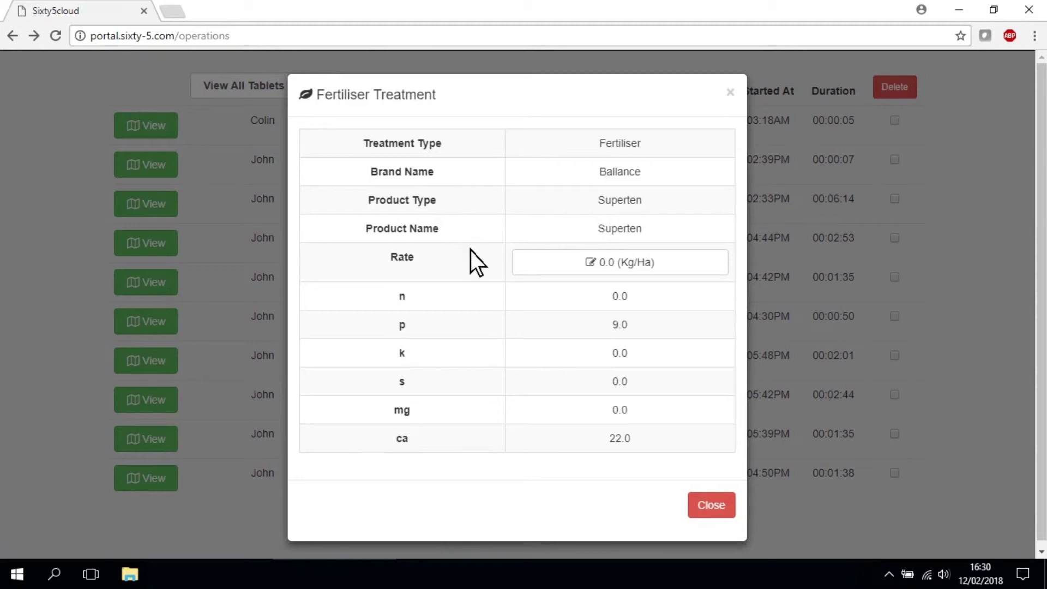
Change the Superten application rate to 50 Kg/Ha and close the treatment details
{"action": "left_click", "coordinate": [605, 264]}
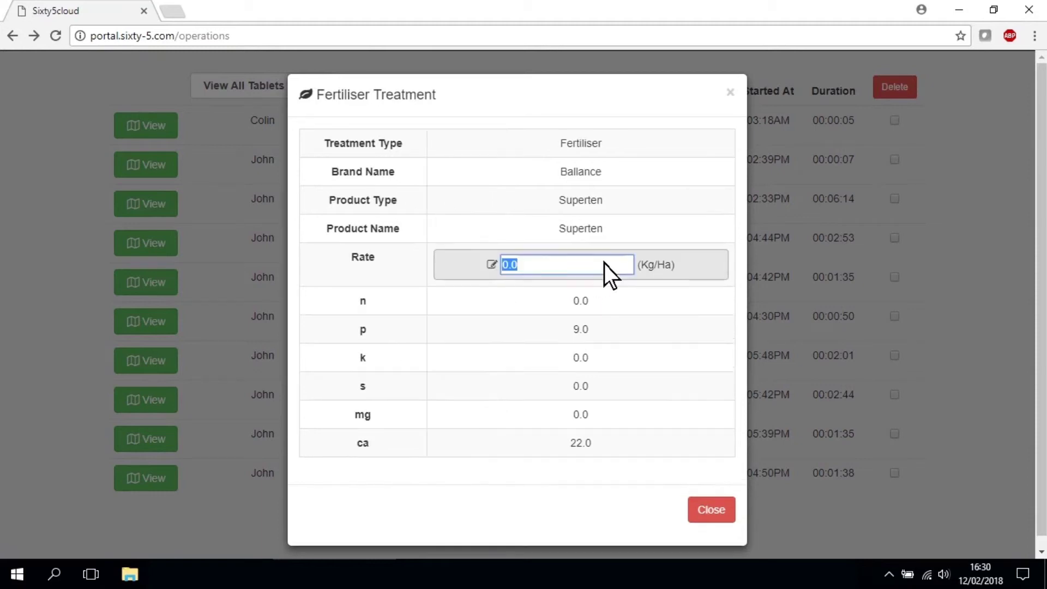
{"action": "type", "text": "50"}
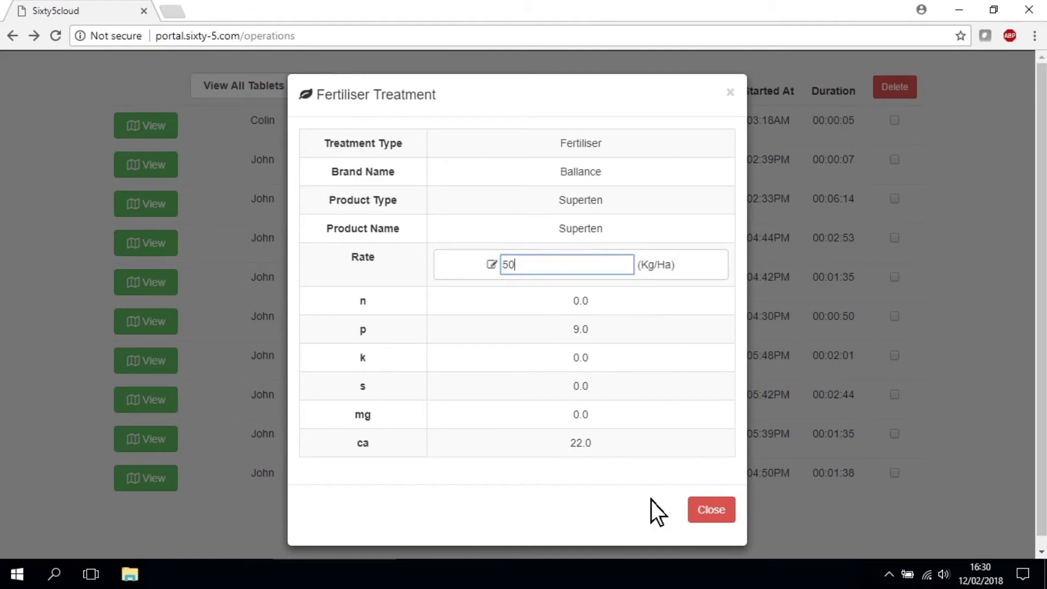
{"action": "key", "text": "Return"}
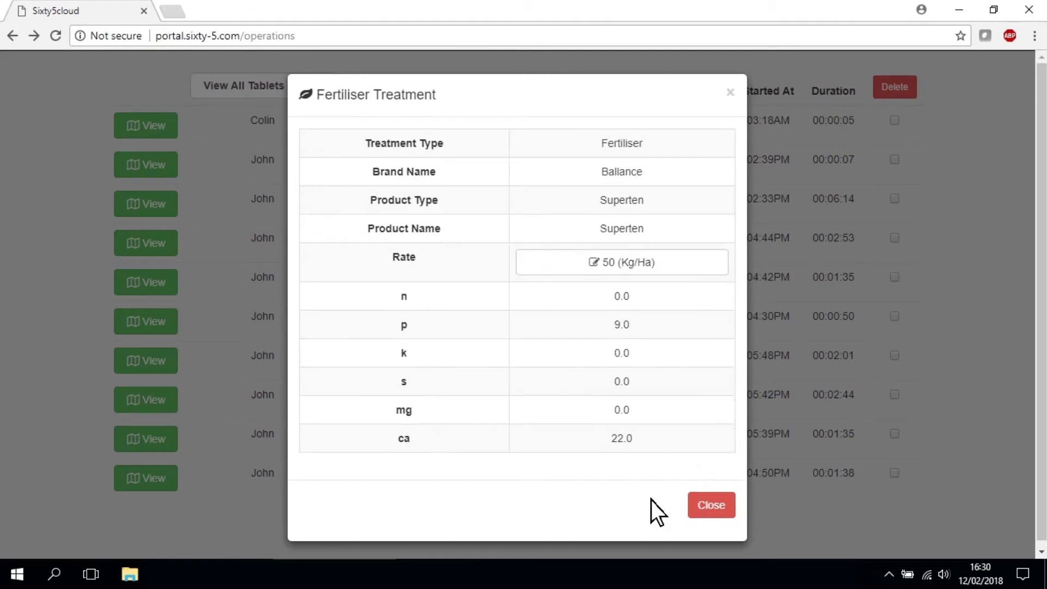
{"action": "key", "text": "Escape"}
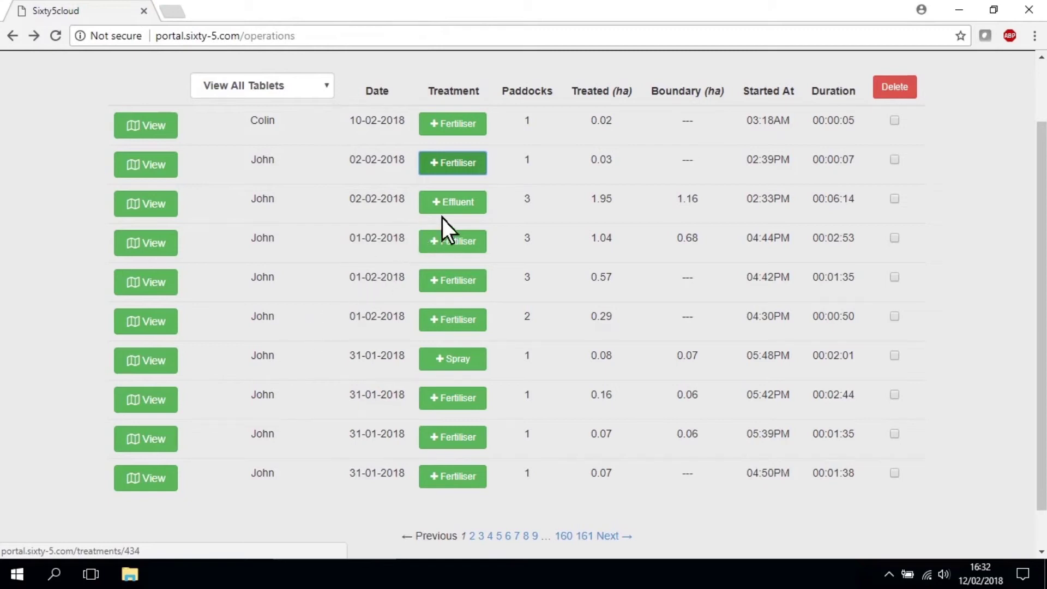
{"action": "left_click_drag", "start_coordinate": [535, 168], "coordinate": [524, 164]}
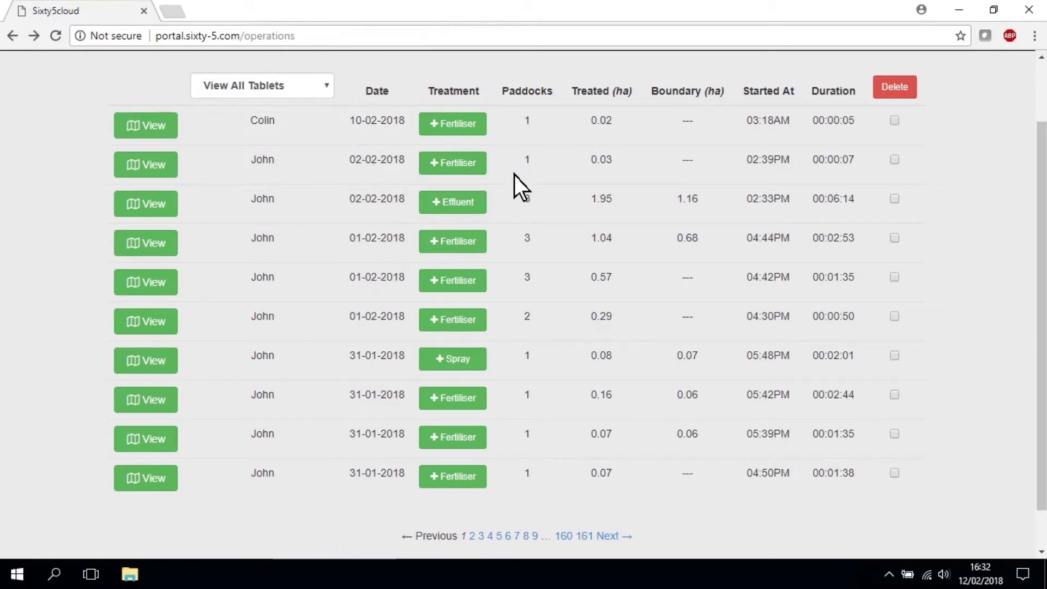
{"action": "left_click", "coordinate": [123, 163]}
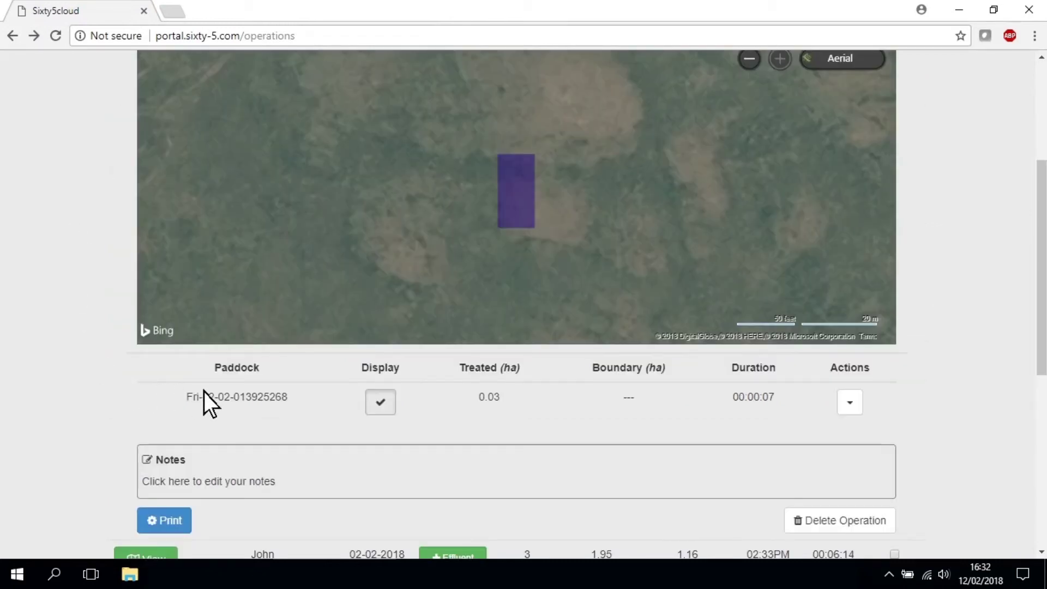
{"action": "left_click", "coordinate": [188, 403]}
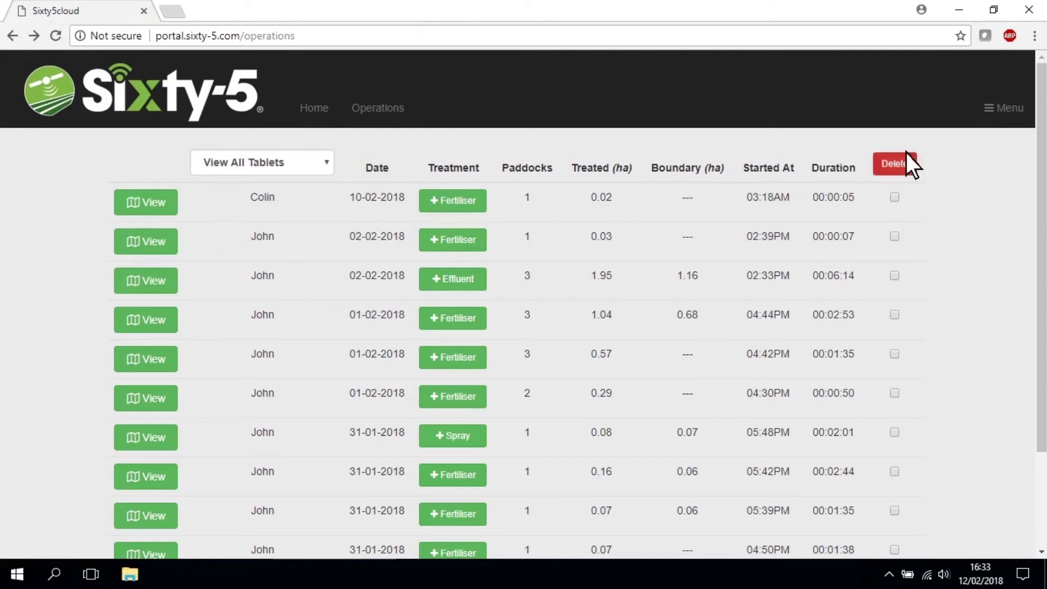
Choose Acres as the area unit in Preferences and save
{"action": "left_click", "coordinate": [1009, 108]}
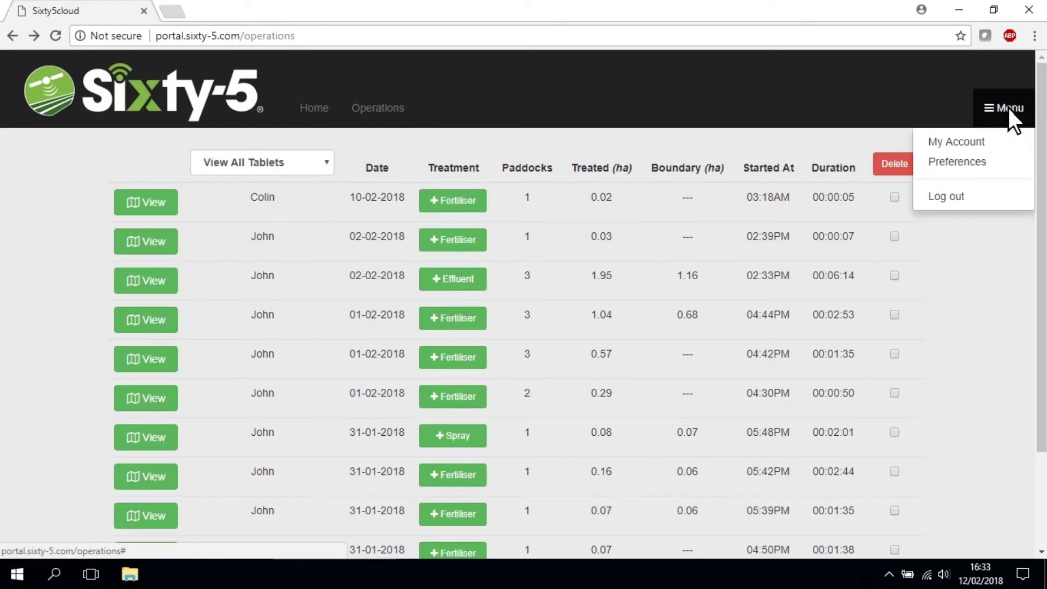
{"action": "left_click", "coordinate": [968, 163]}
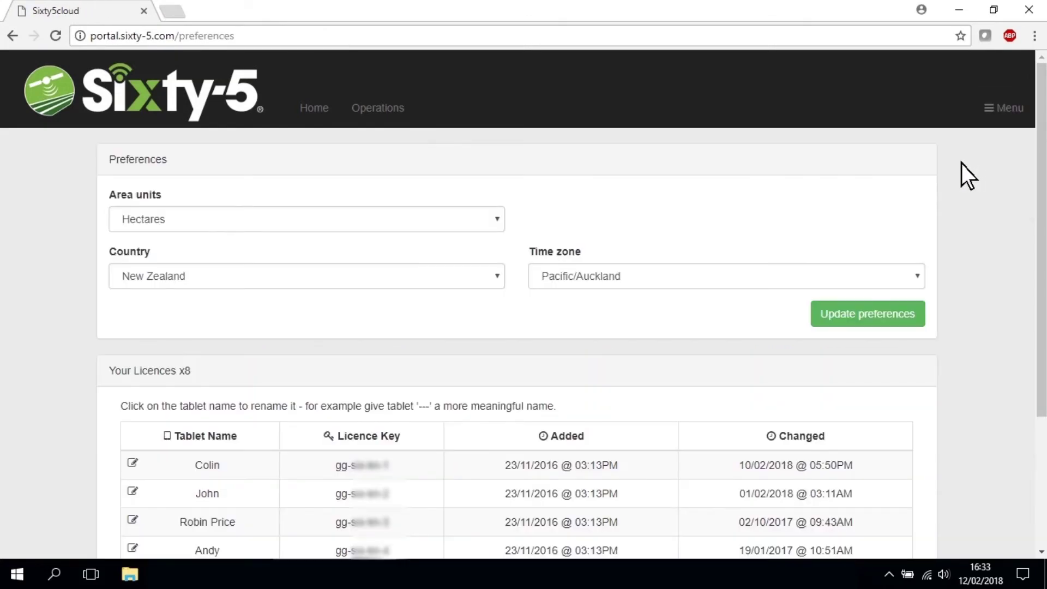
{"action": "left_click", "coordinate": [468, 214]}
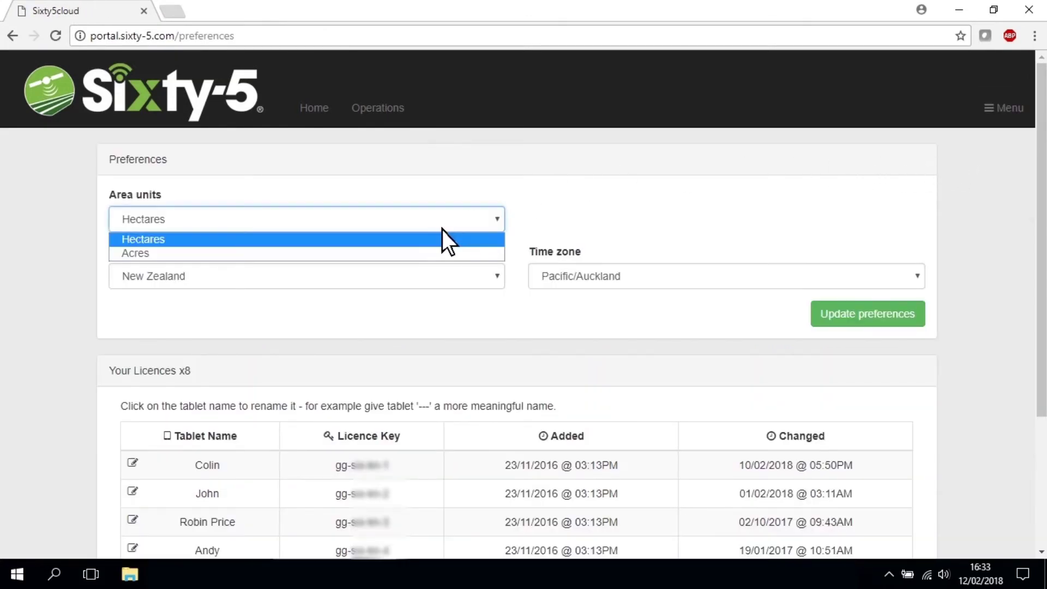
{"action": "left_click", "coordinate": [422, 253]}
{"action": "left_click", "coordinate": [829, 322]}
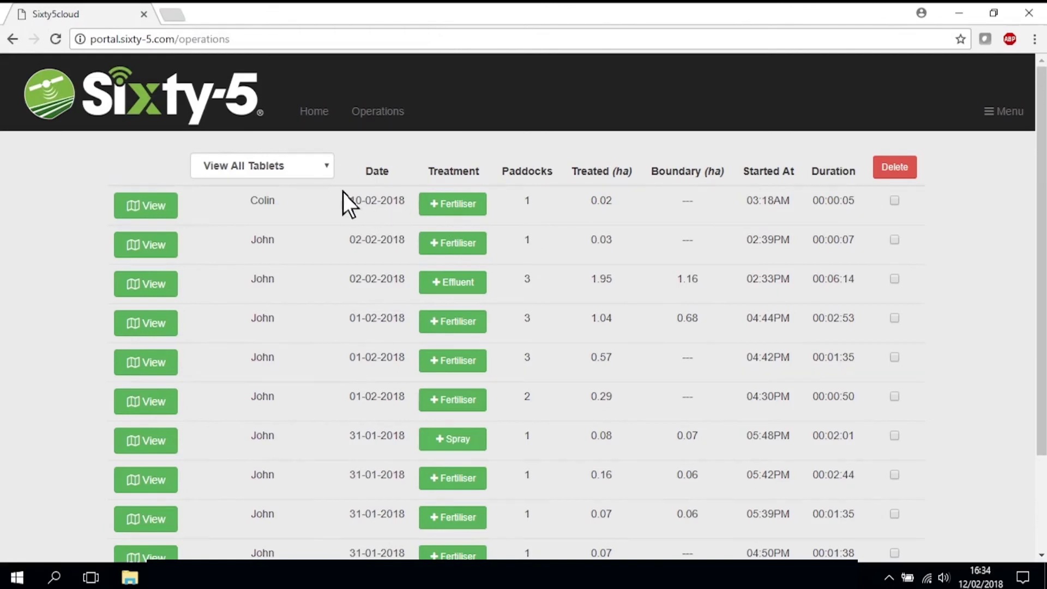
Filter operations to a single tablet's 30-11-2017 jobs and request deletion of the marked Fertiliser job
{"action": "left_click", "coordinate": [294, 168]}
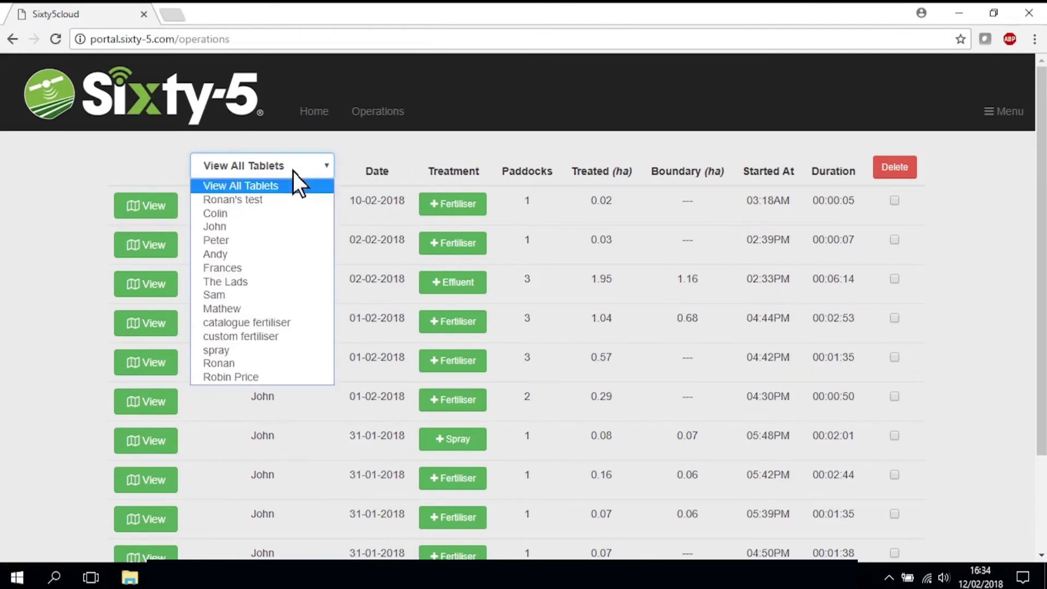
{"action": "left_click", "coordinate": [234, 364]}
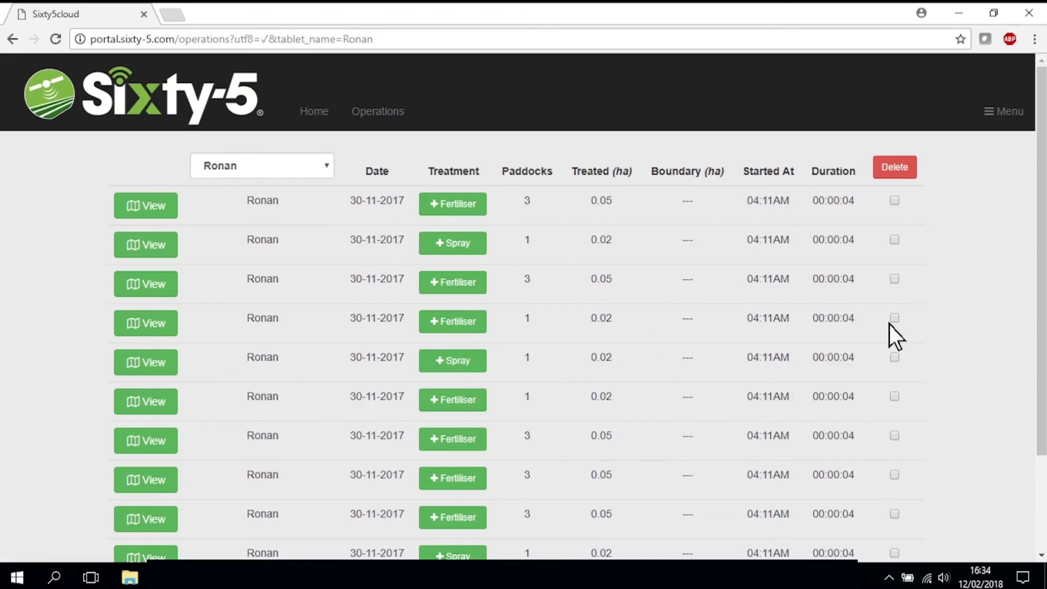
{"action": "left_click", "coordinate": [887, 173]}
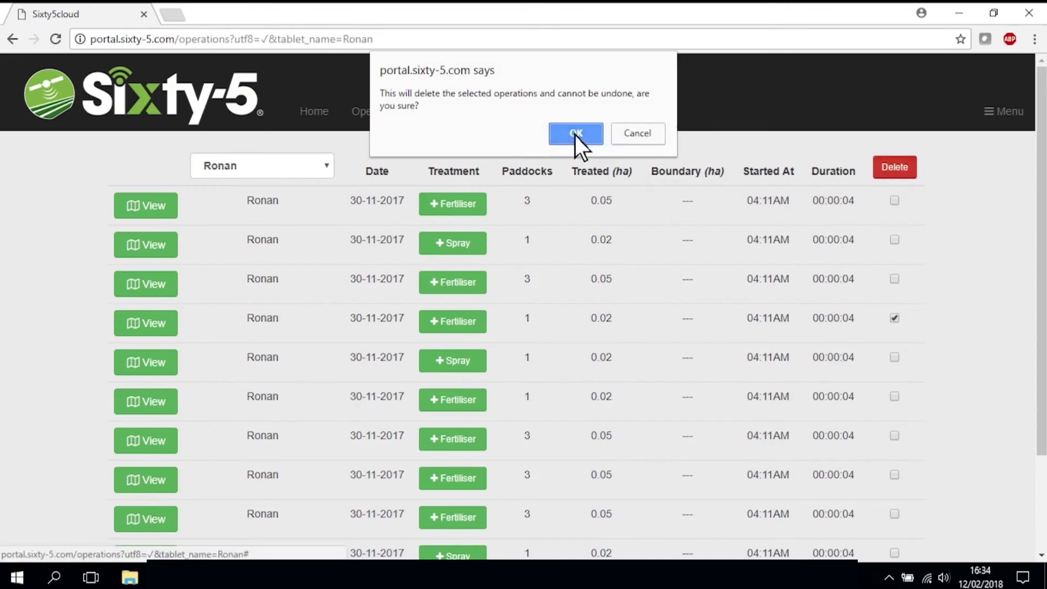